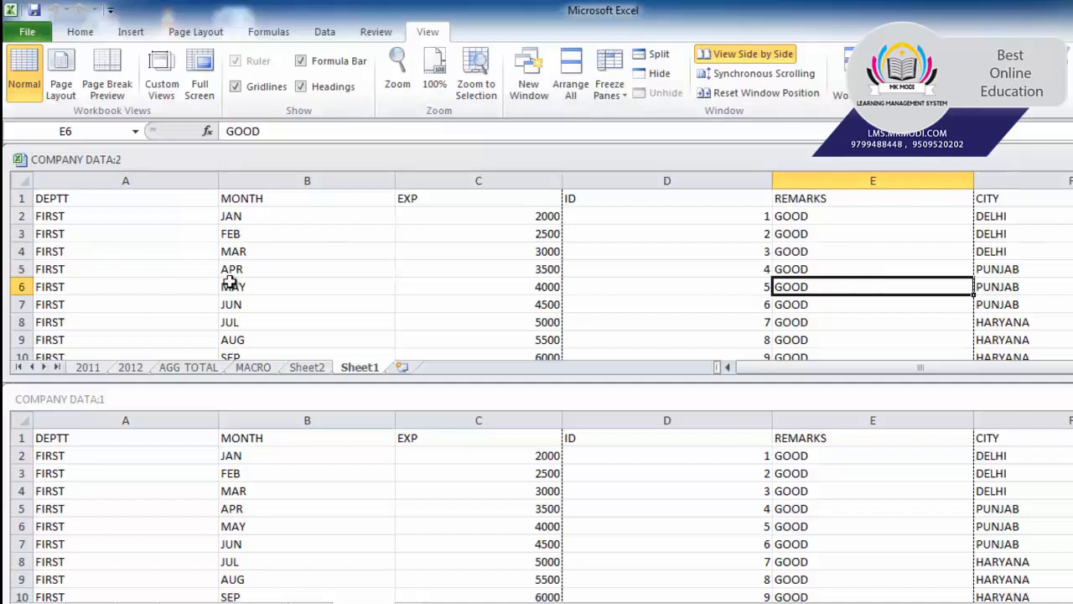
left_click(716, 401)
left_click(686, 316)
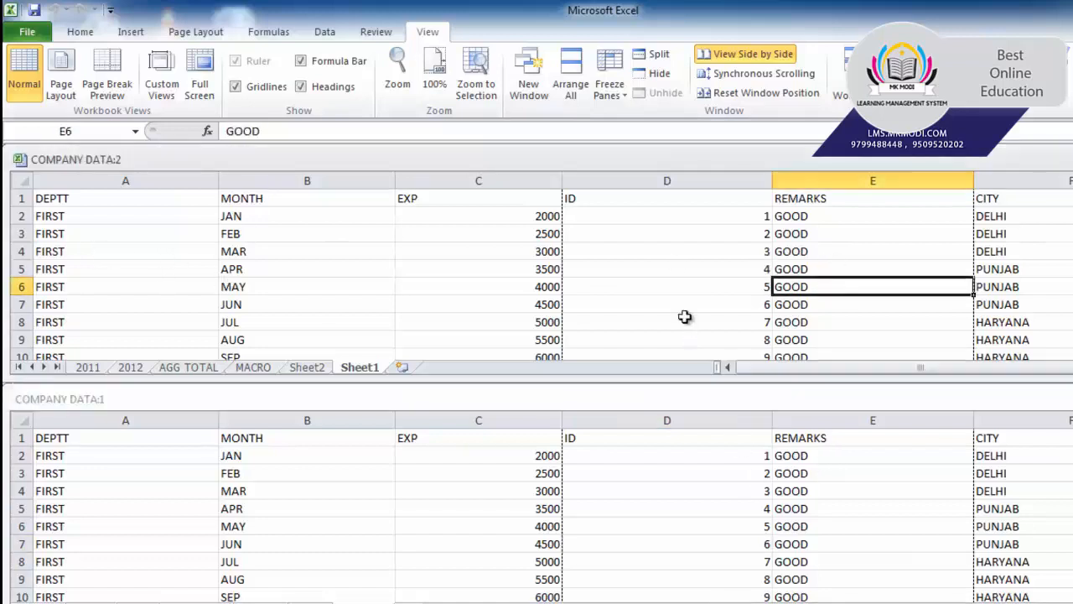
left_click(695, 441)
left_click(649, 307)
Save the current window arrangement as a workspace named MYWORKSPACE on the Desktop.
left_click(842, 82)
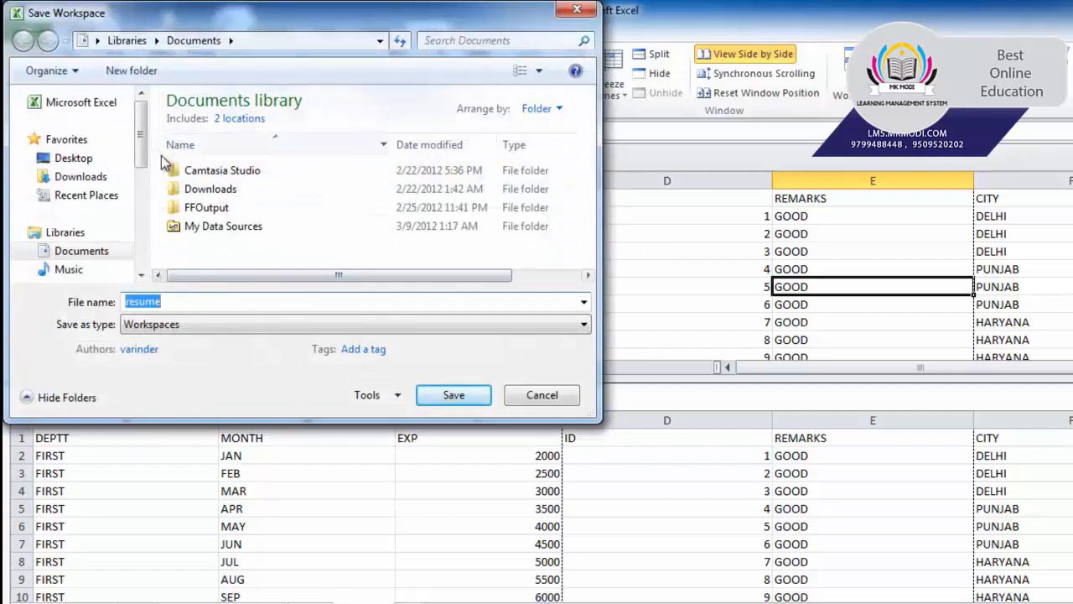
left_click(73, 158)
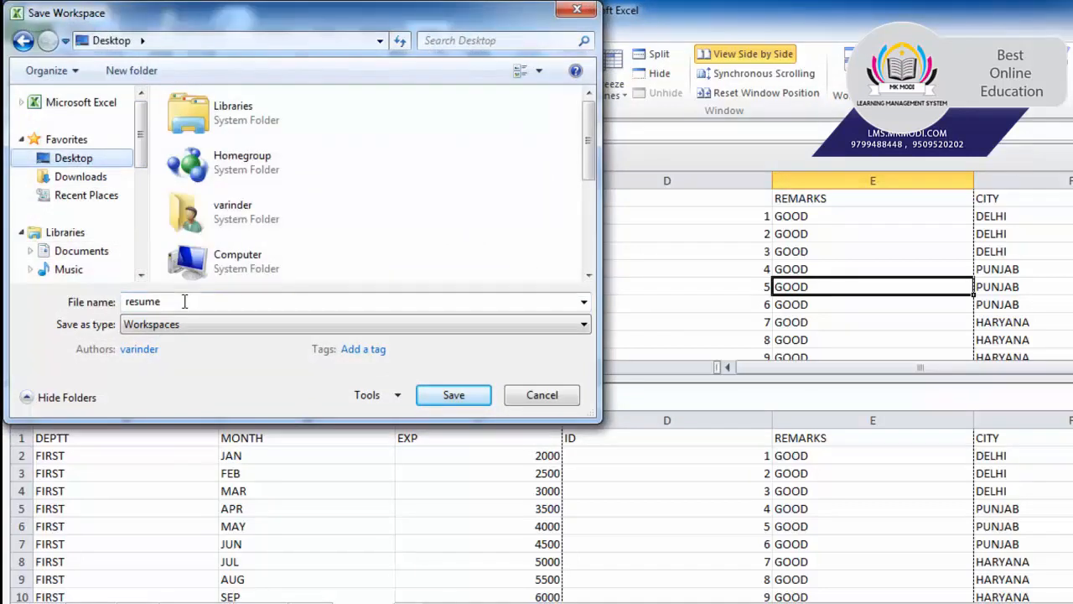
left_click_drag(189, 299, 121, 300)
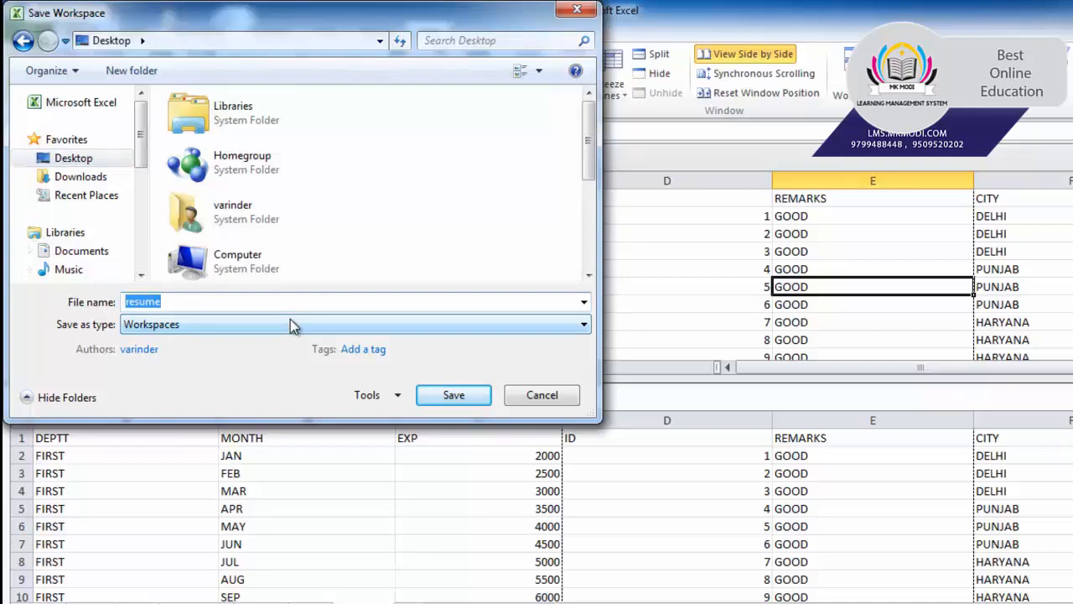
type("MY")
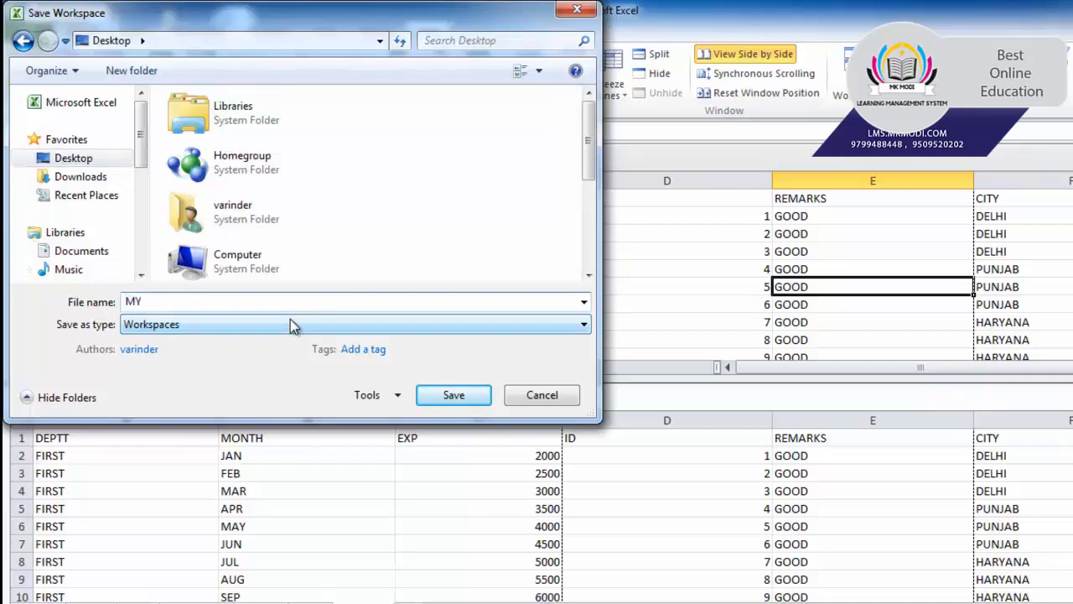
type("WORKSPACE")
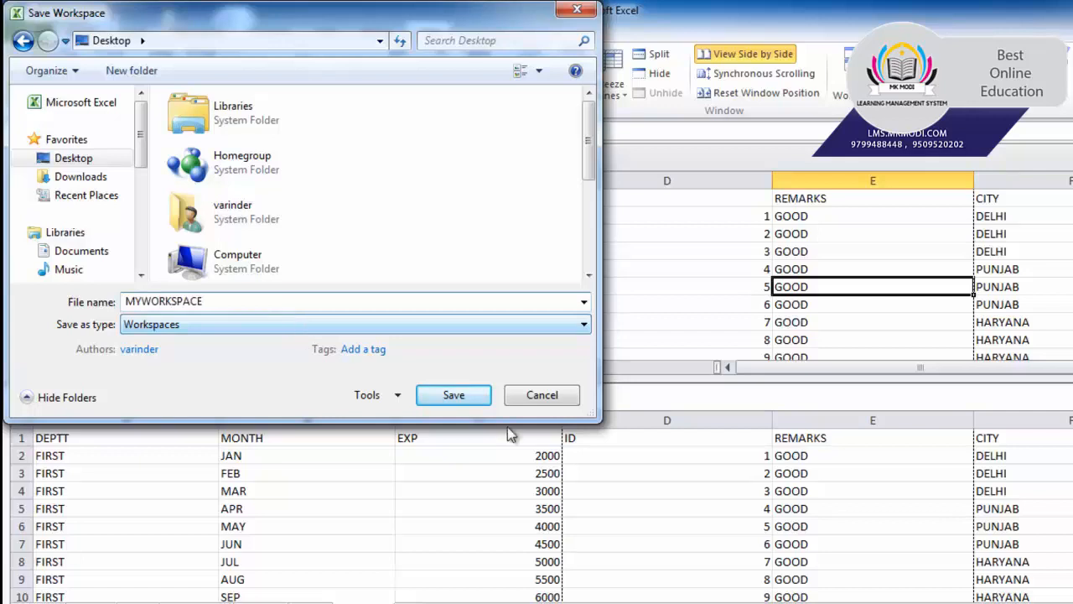
left_click(451, 394)
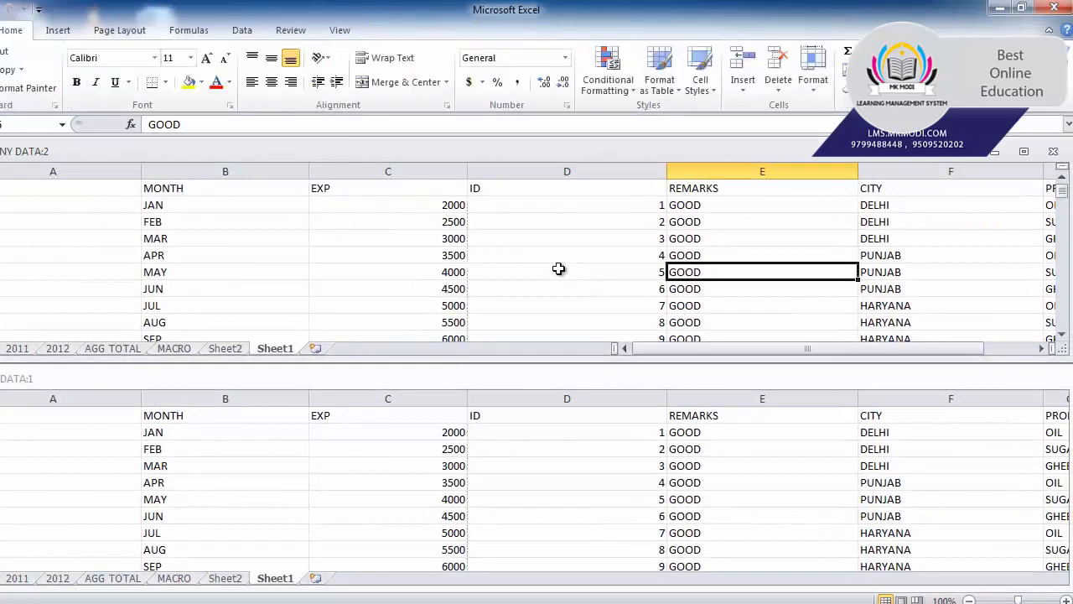
Close Excel and reopen the saved window arrangement from the MYWORKSPACE file on the desktop.
left_click(1053, 9)
left_click(1062, 9)
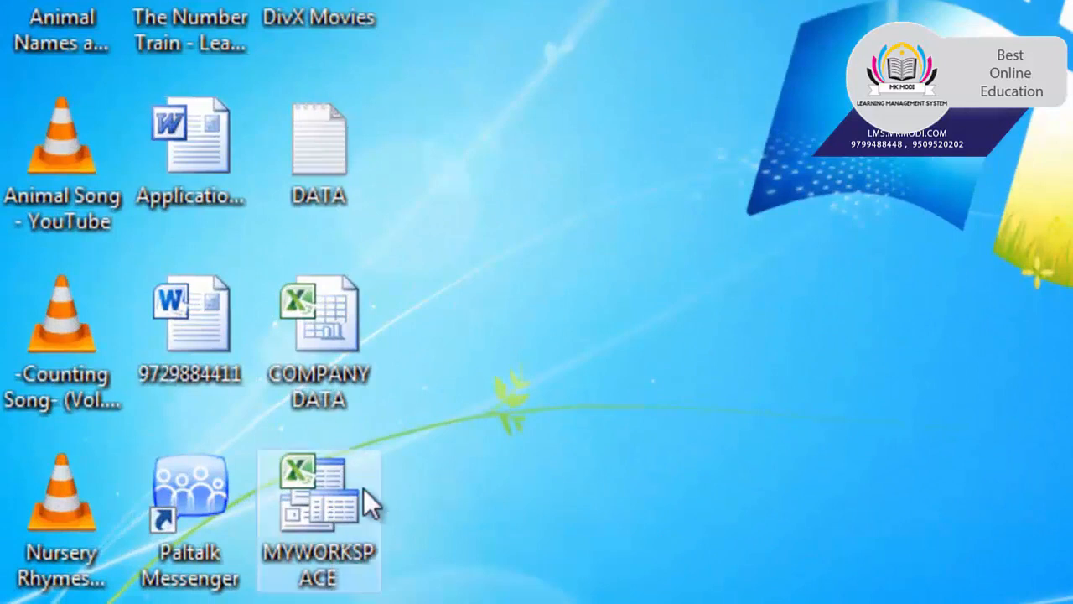
double_click(344, 503)
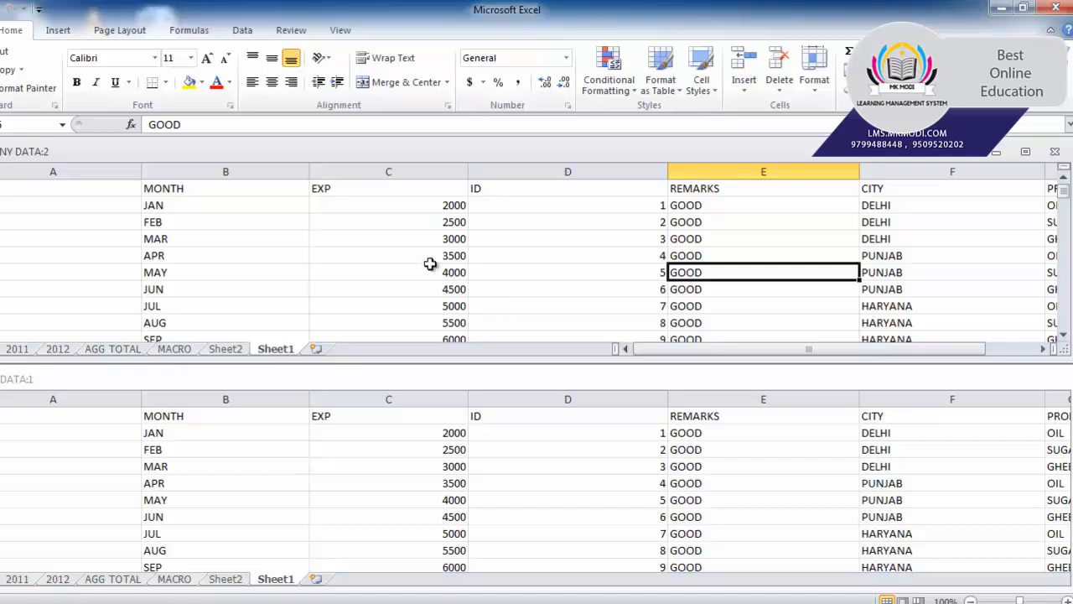
Activate the two restored COMPANY DATA windows in turn by selecting cells in their ID columns.
left_click(340, 30)
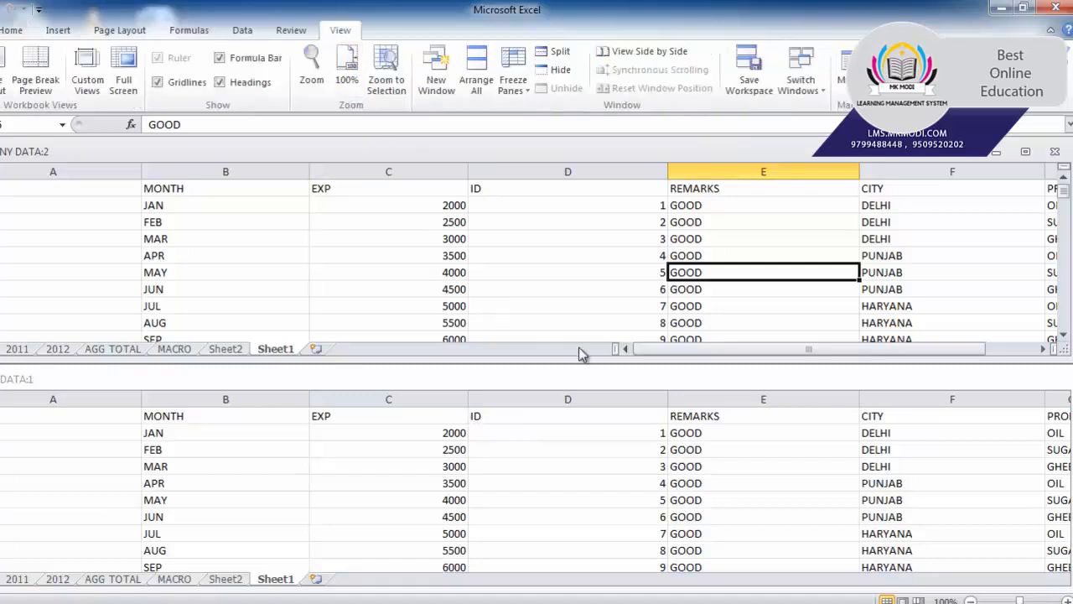
left_click(608, 272)
left_click(611, 394)
left_click(566, 284)
left_click(599, 430)
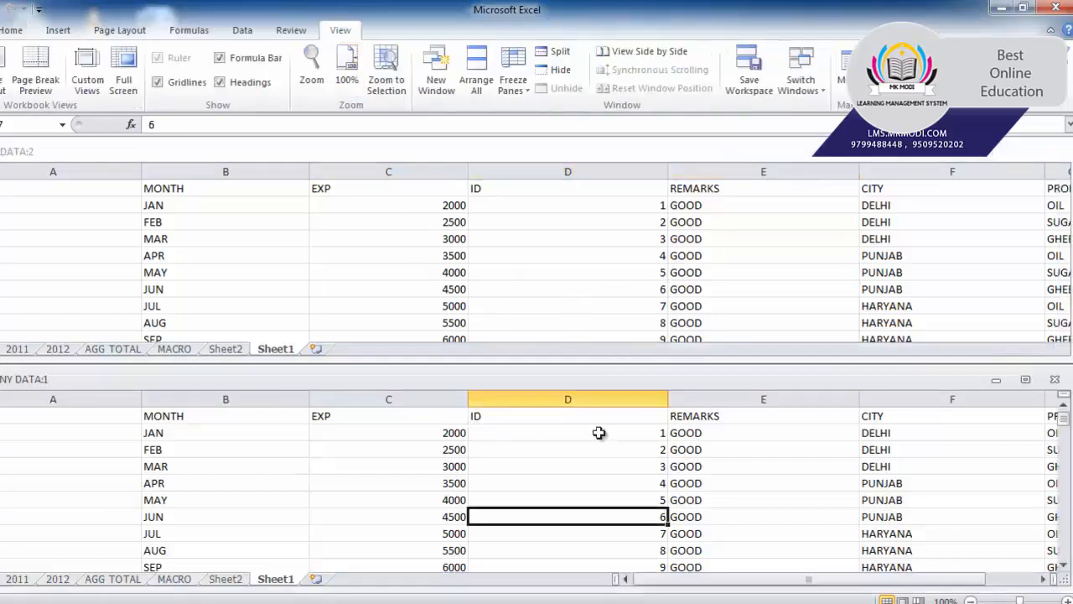
left_click(555, 292)
left_click(619, 438)
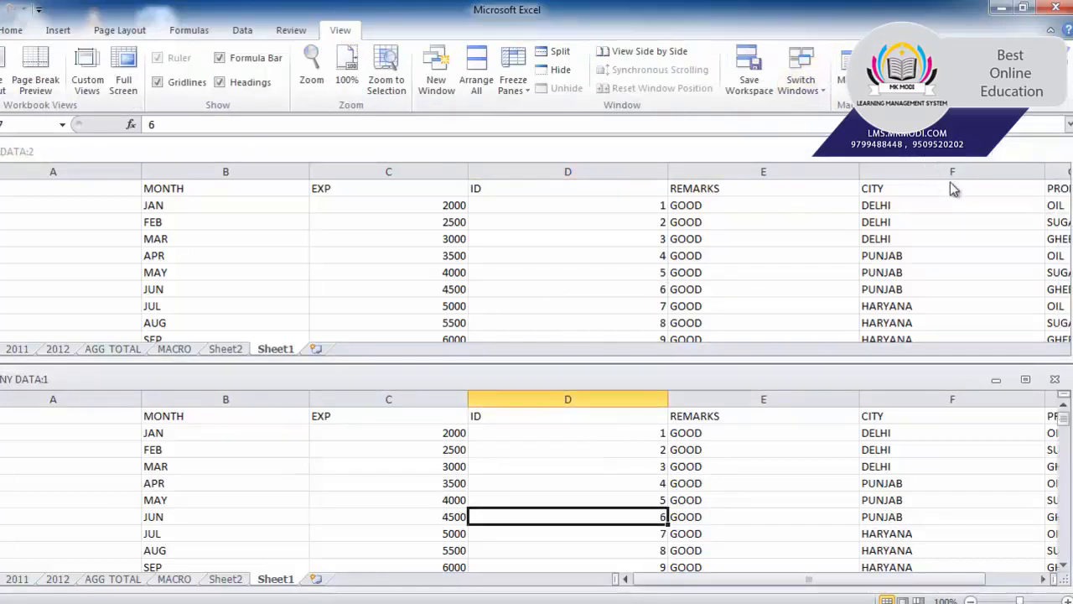
Use Switch Windows to activate COMPANY DATA:2 and return to COMPANY DATA:1.
left_click(810, 99)
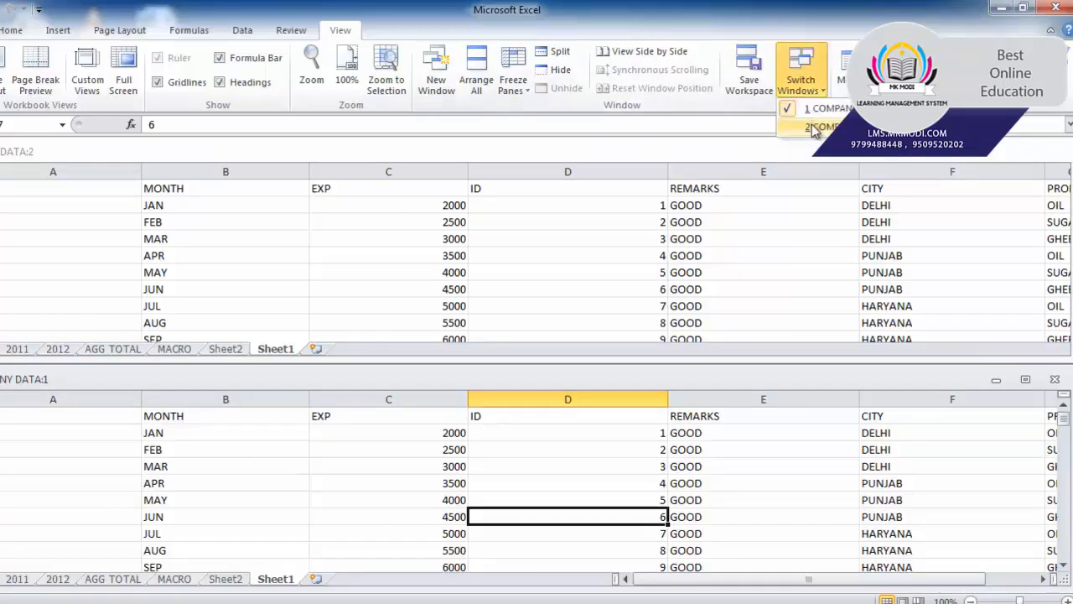
left_click(815, 128)
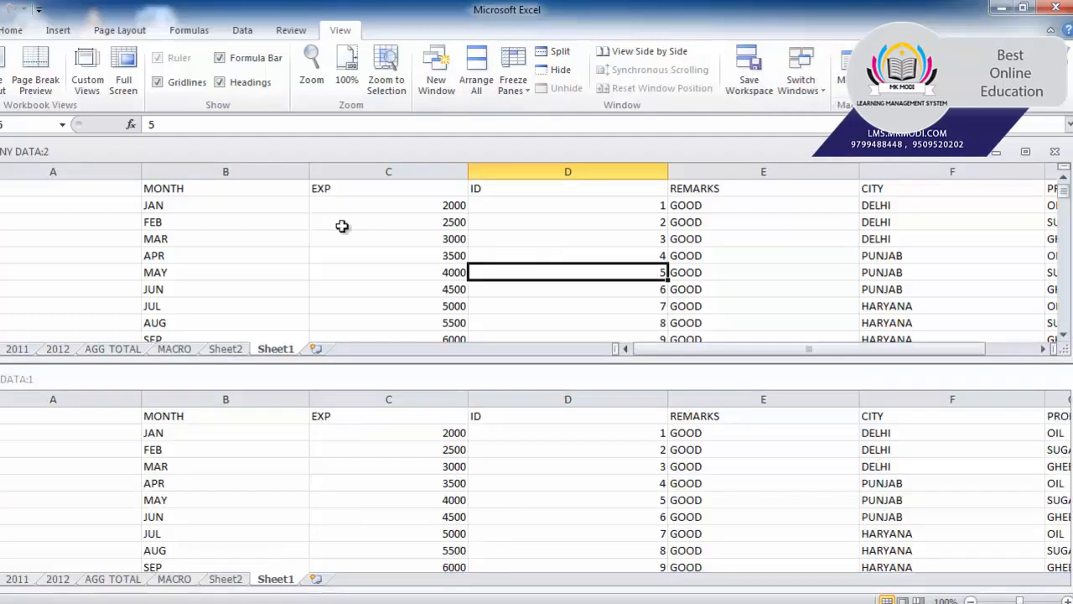
left_click(806, 93)
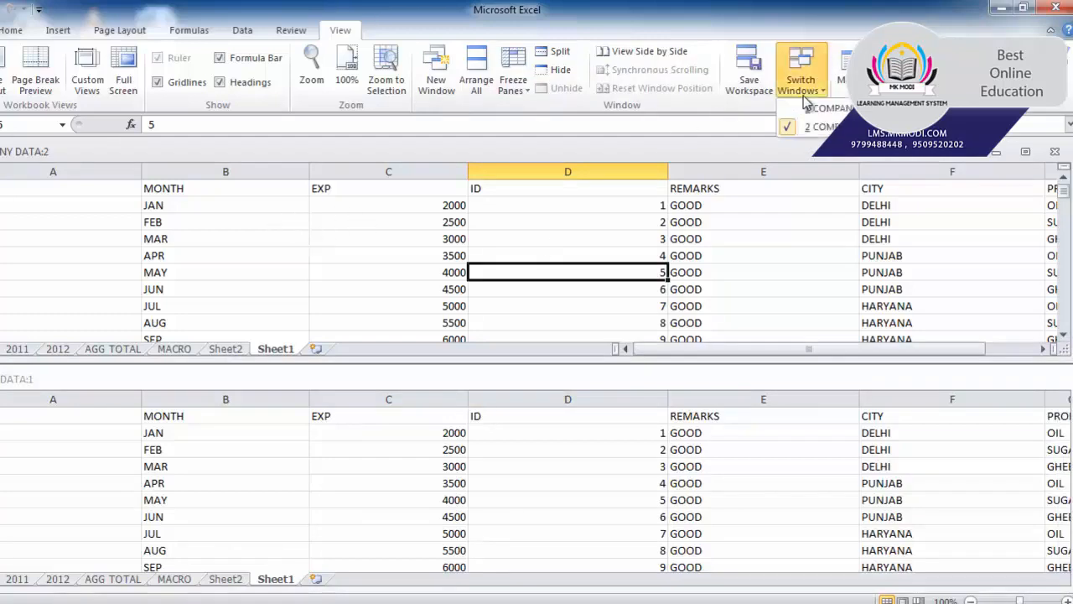
left_click(826, 110)
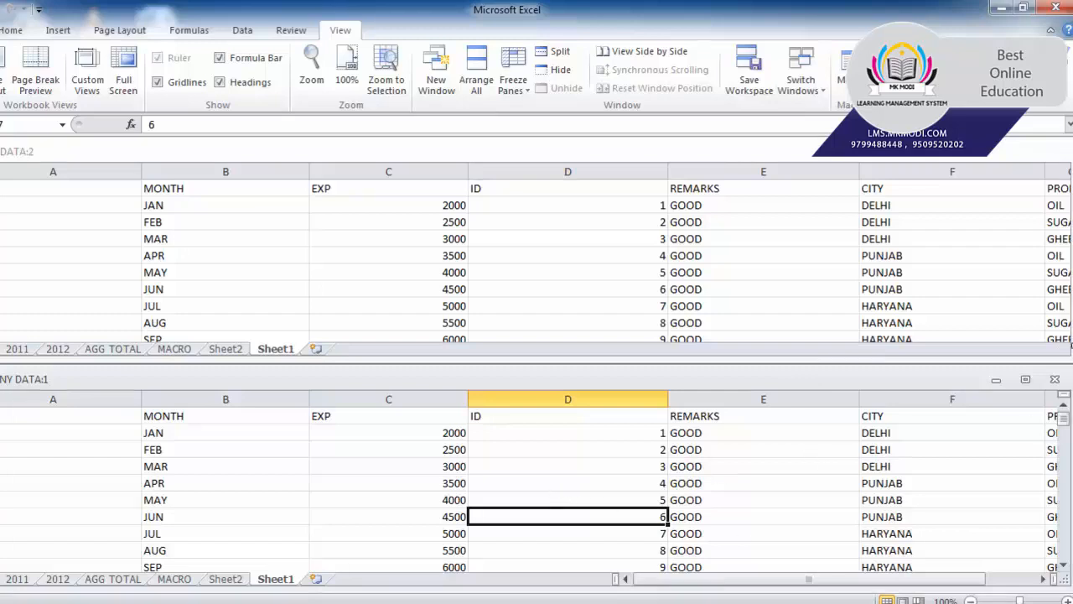
Maximize the COMPANY DATA:1 window, switch to COMPANY DATA:2 and switch back to COMPANY DATA:1.
left_click(1029, 381)
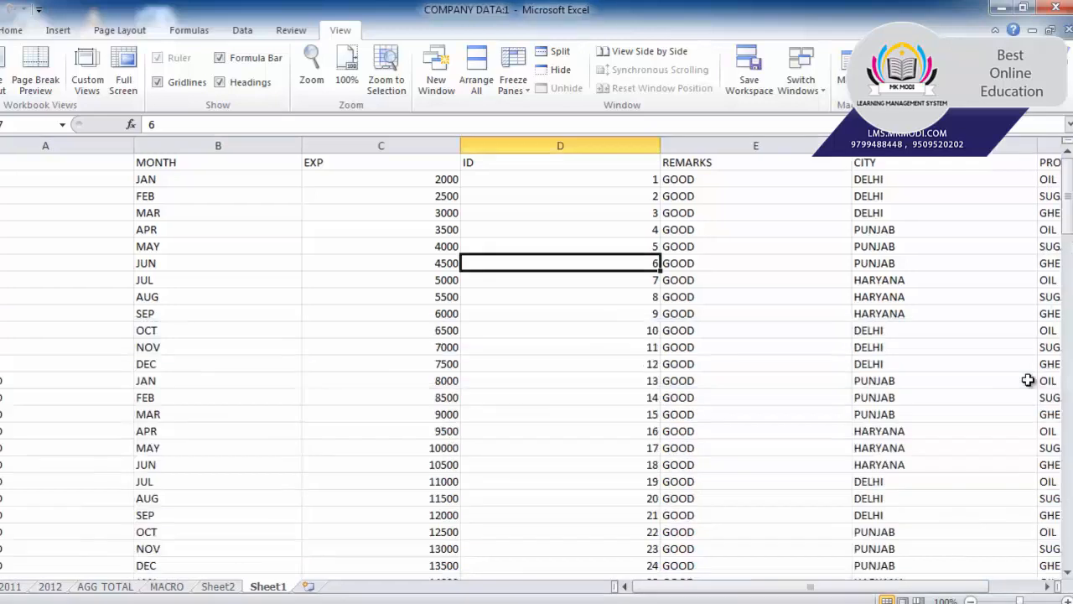
left_click(802, 89)
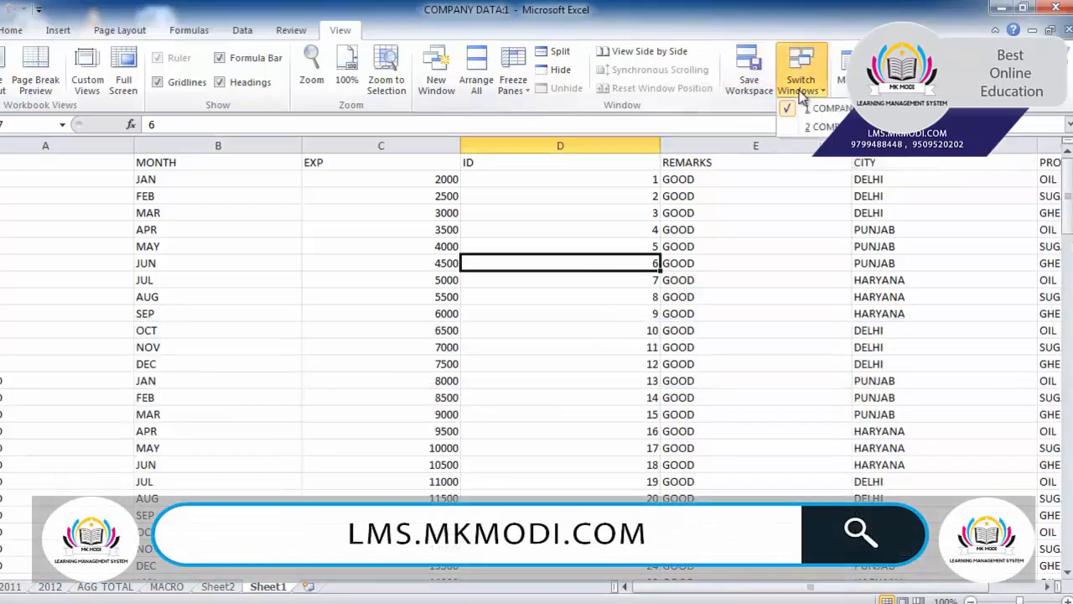
left_click(812, 133)
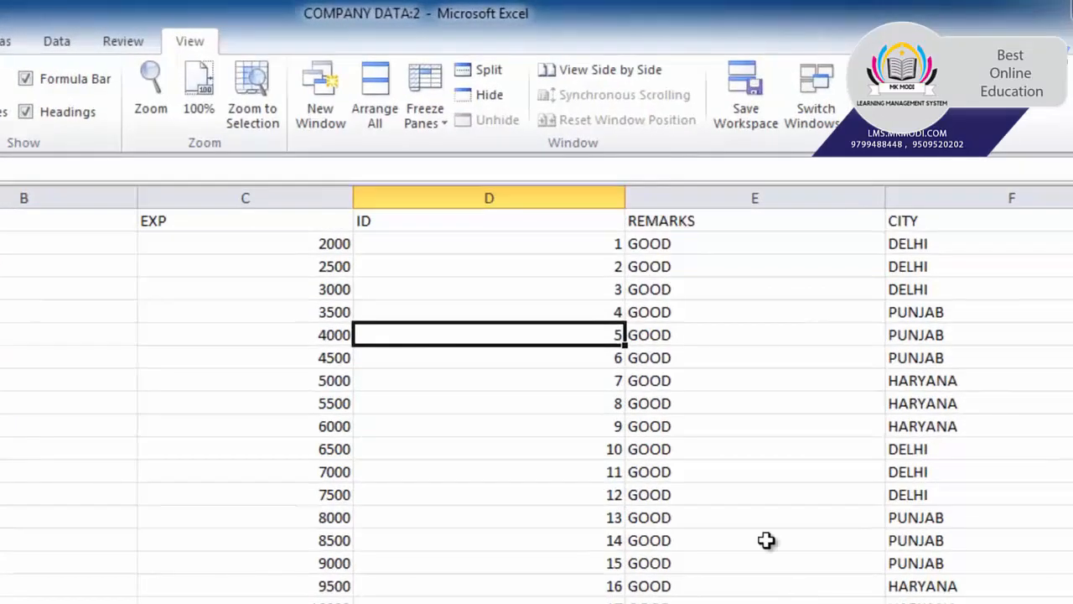
left_click(821, 133)
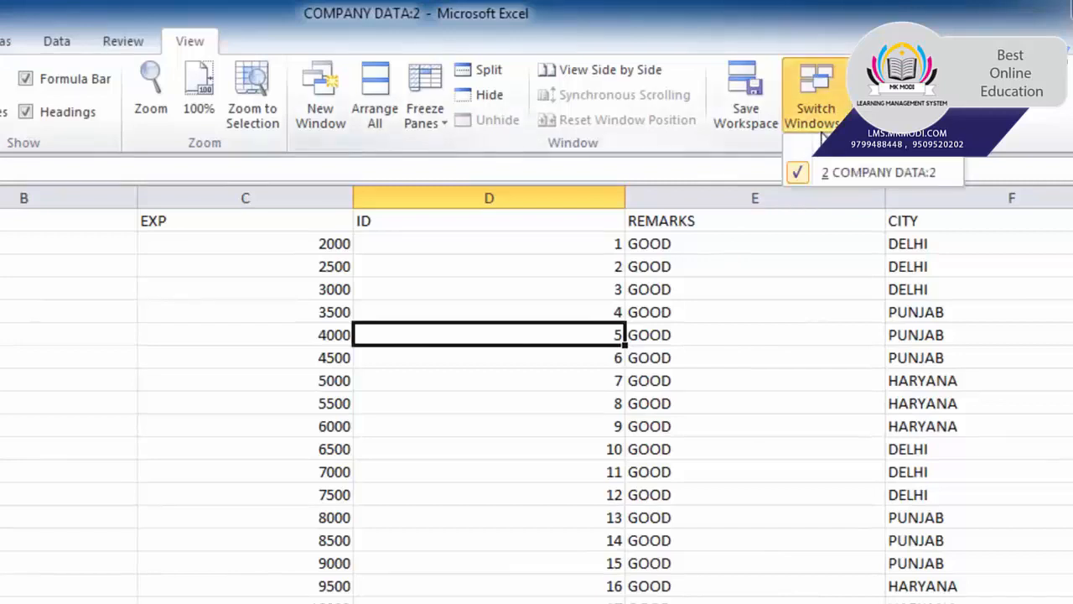
left_click(841, 151)
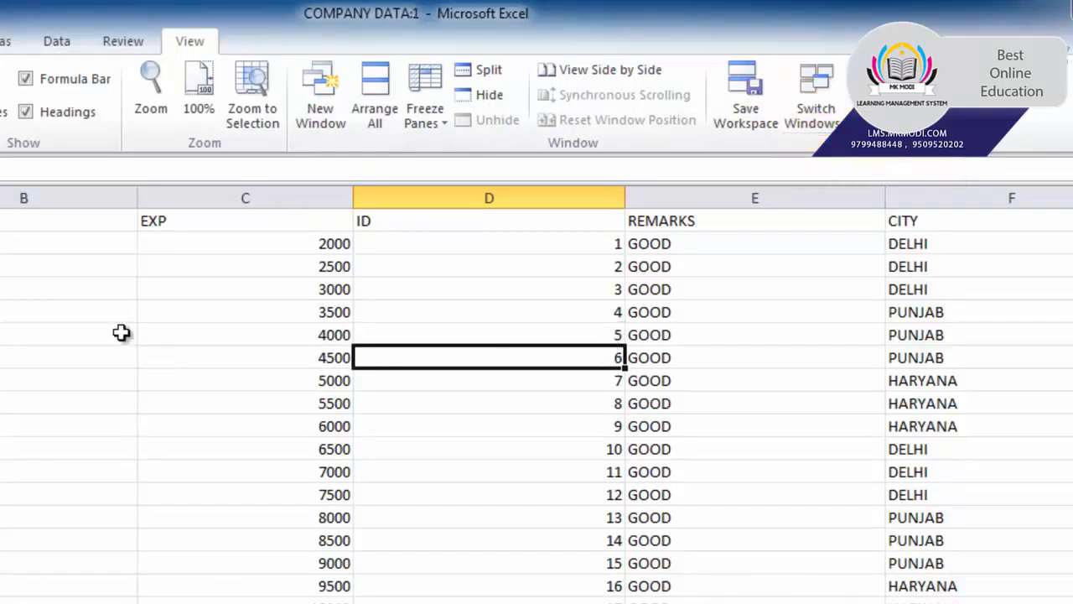
left_click_drag(2, 244, 1030, 542)
left_click(503, 602)
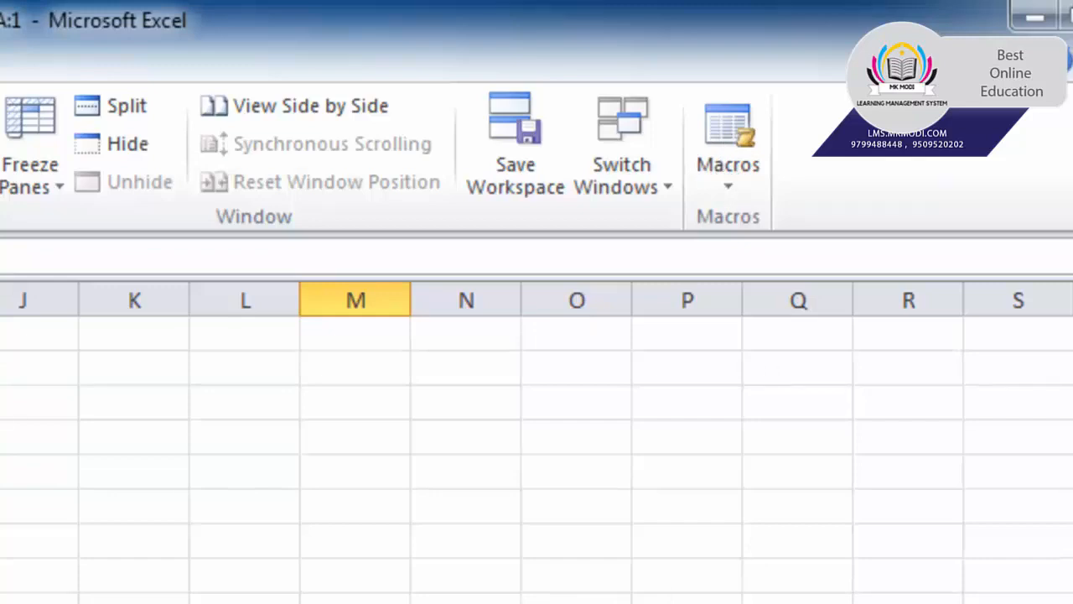
left_click(4, 420)
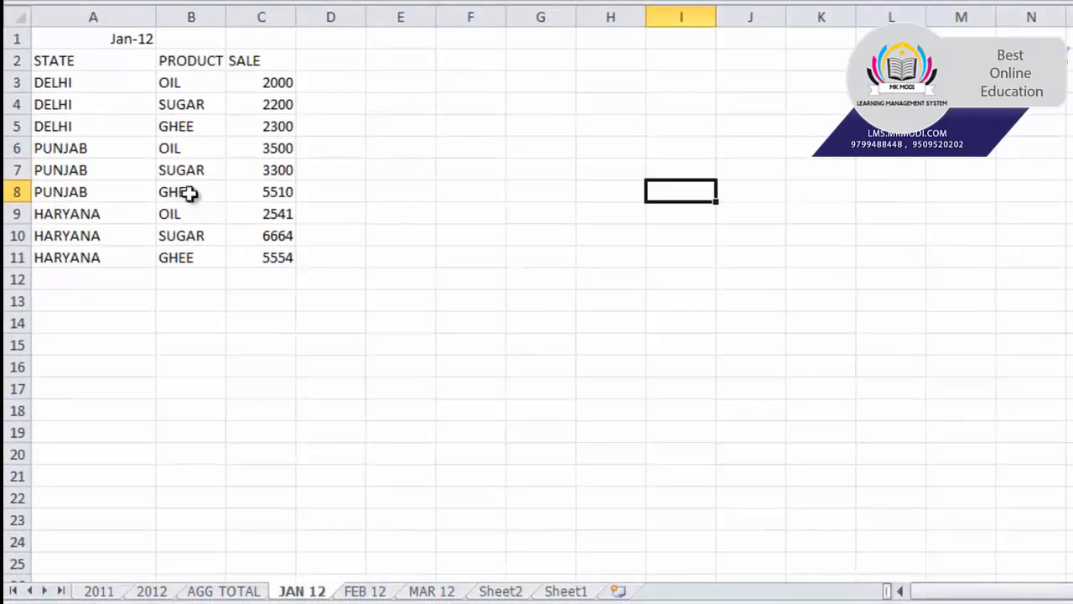
Examine the state, product and sale tables on the JAN 12, FEB 12 and MAR 12 sheets, noting the repeated product entries.
left_click(366, 591)
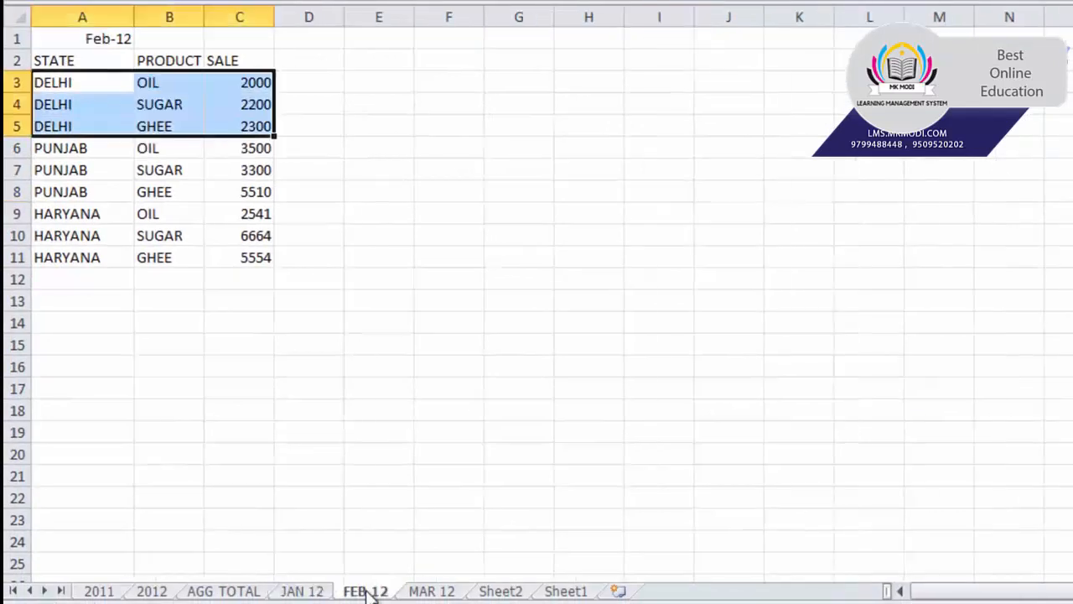
left_click(431, 592)
left_click(305, 591)
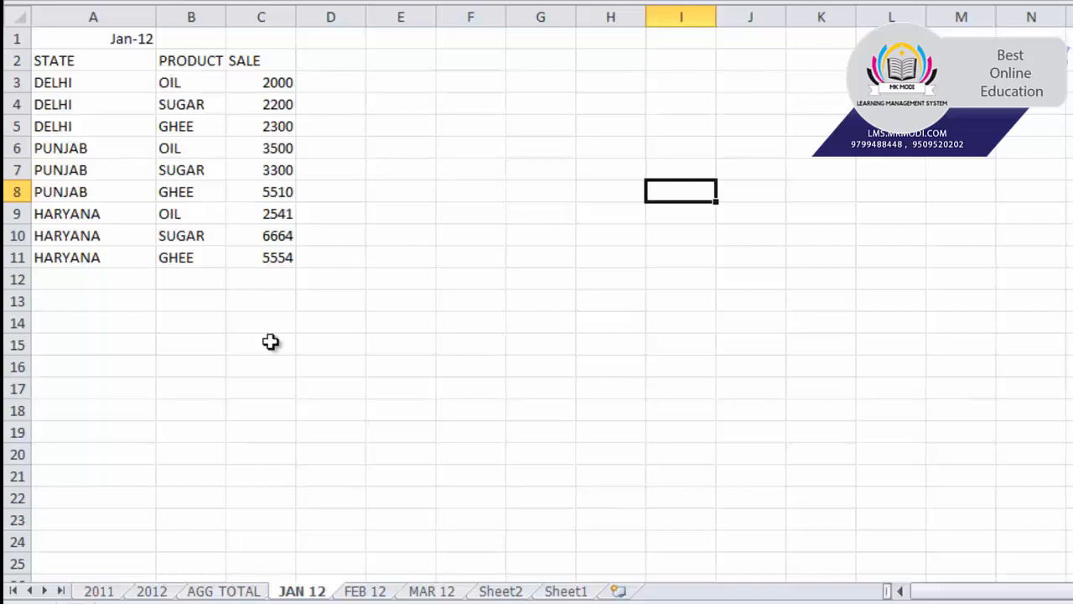
left_click(184, 88)
left_click(195, 147)
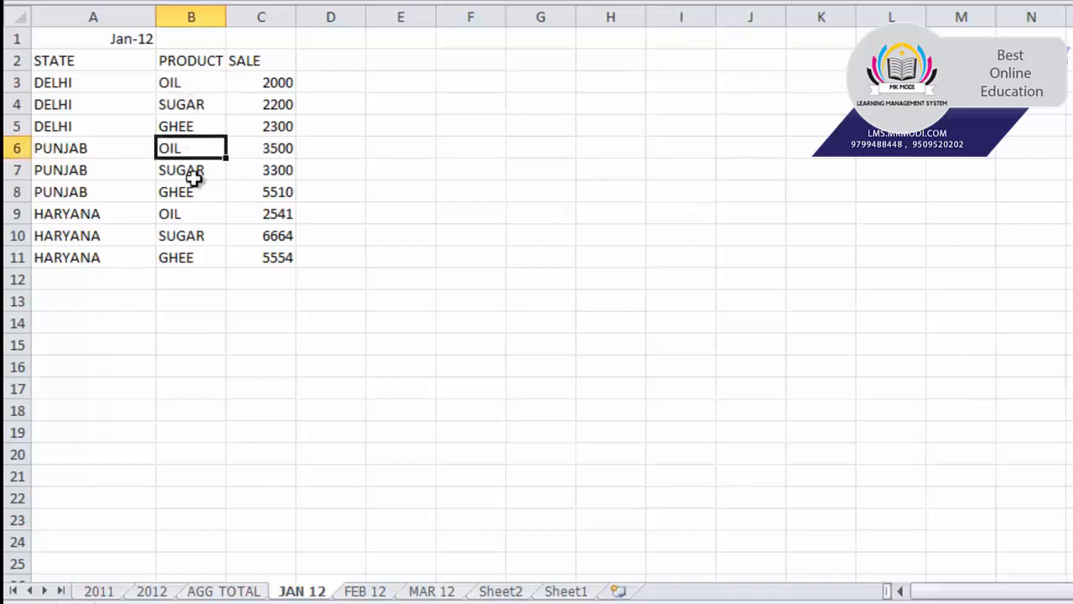
left_click(191, 212)
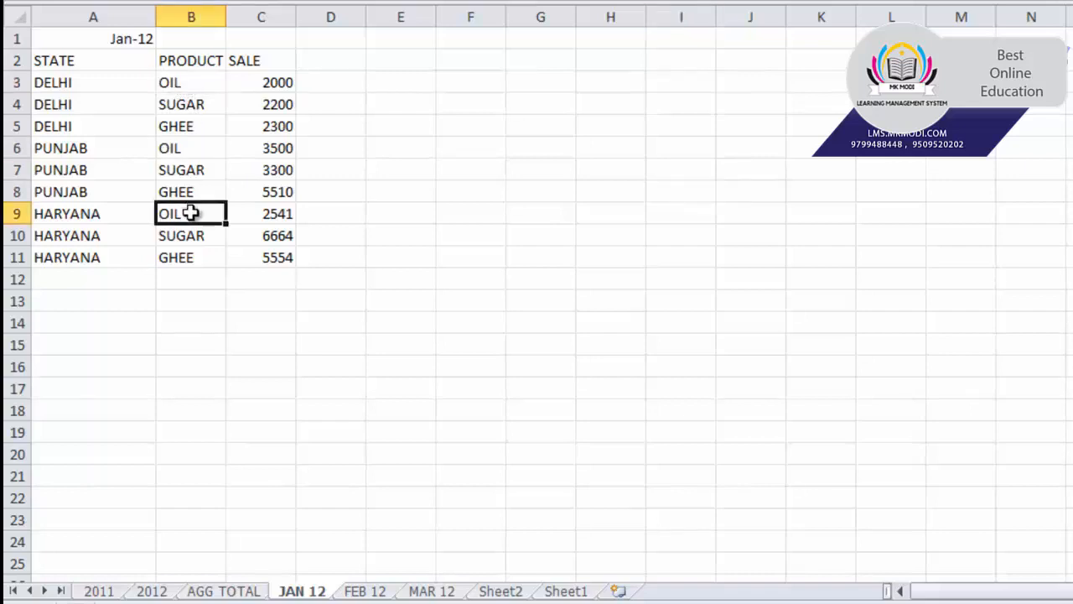
left_click(185, 107)
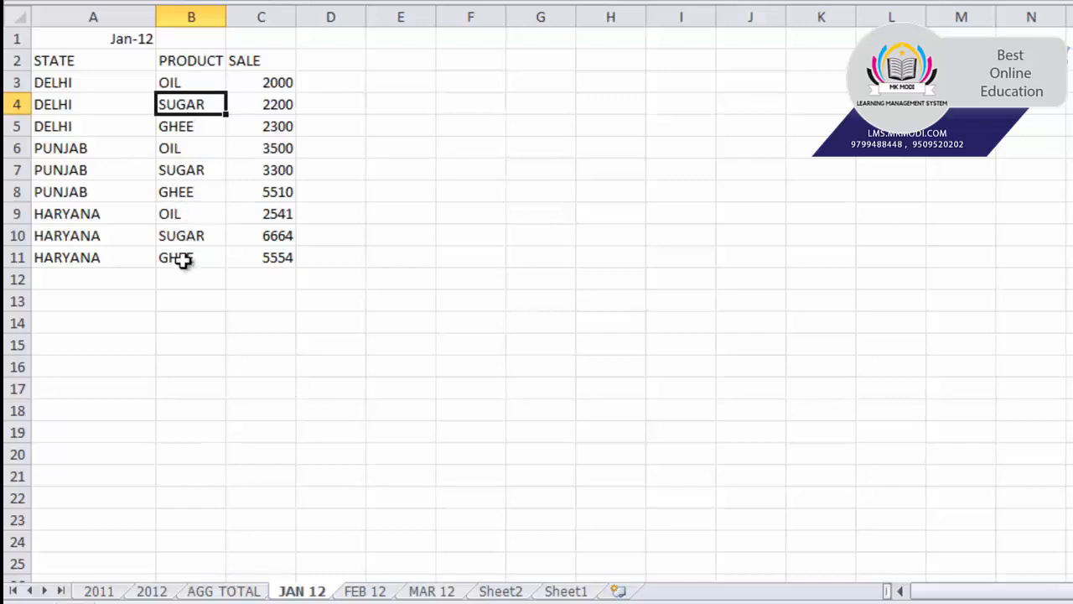
left_click(361, 219)
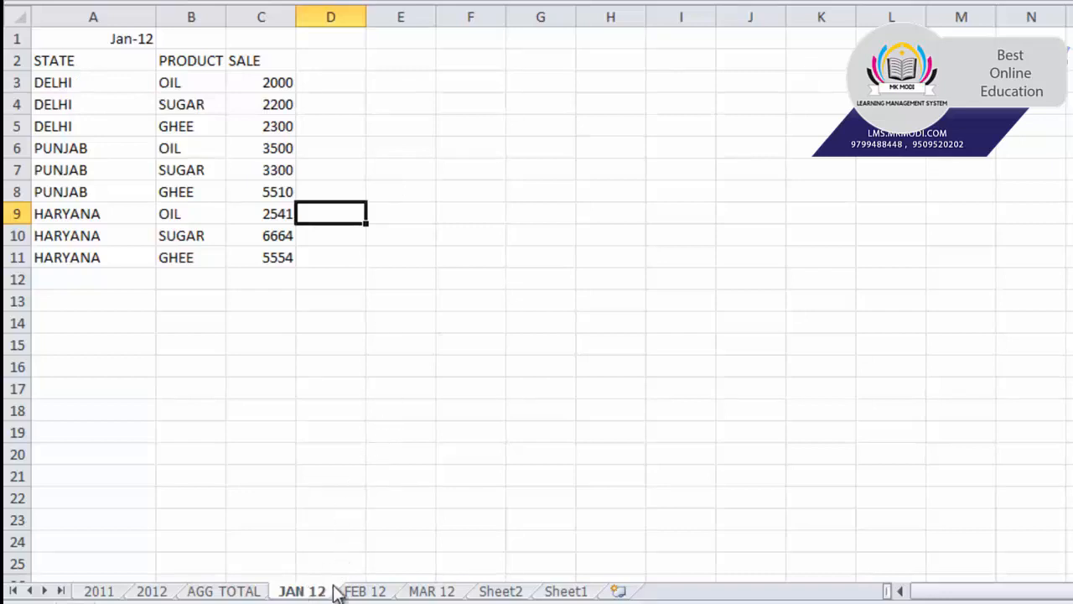
left_click(362, 592)
left_click(445, 592)
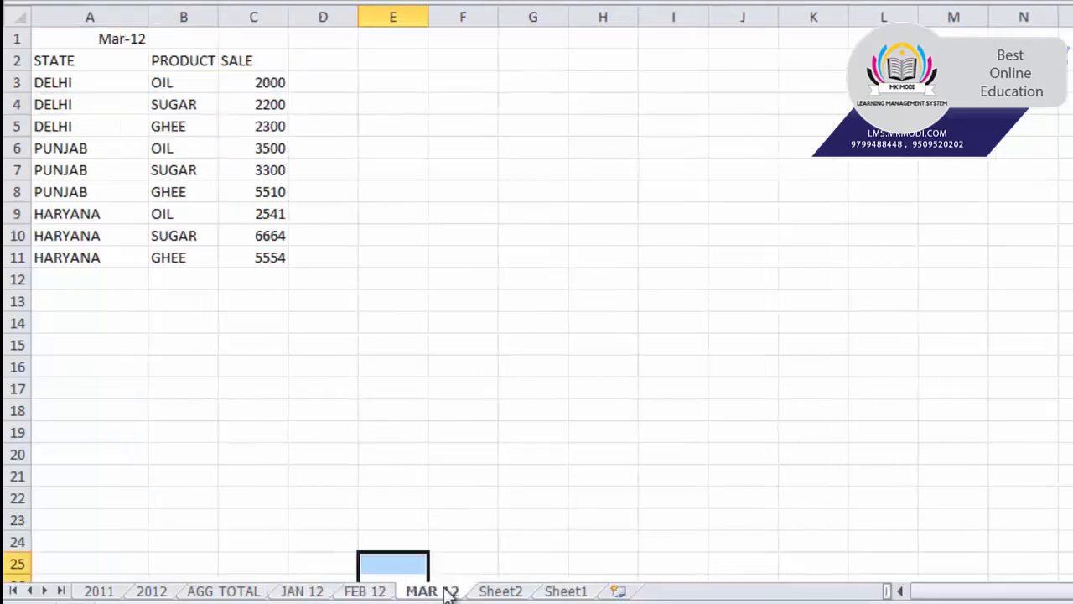
left_click(350, 435)
Sort the JAN 12 table in A2:C11 by state in ascending order.
left_click(293, 589)
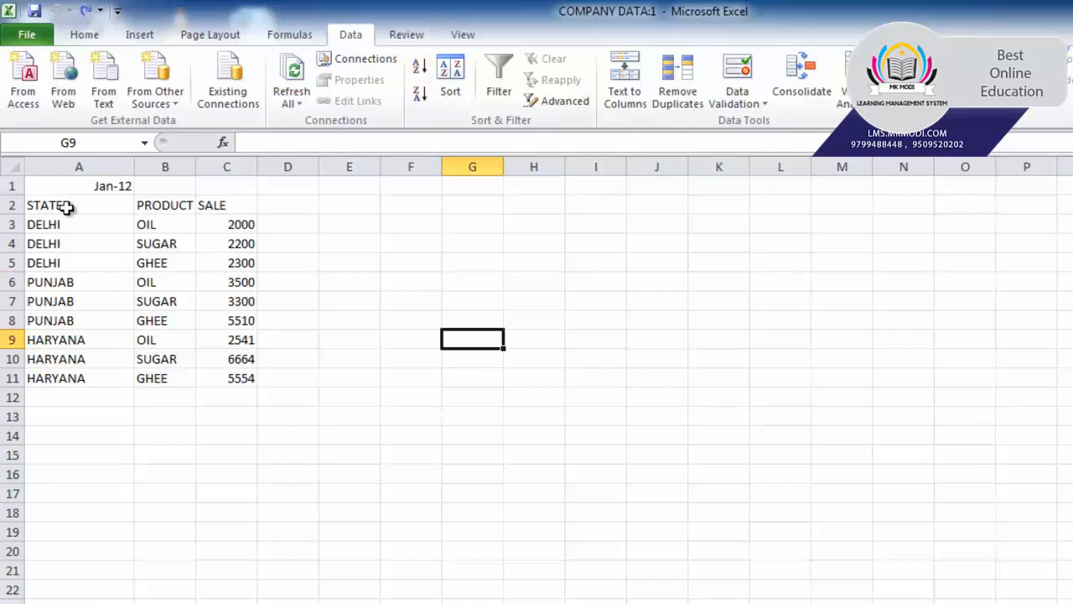
left_click_drag(66, 208, 232, 378)
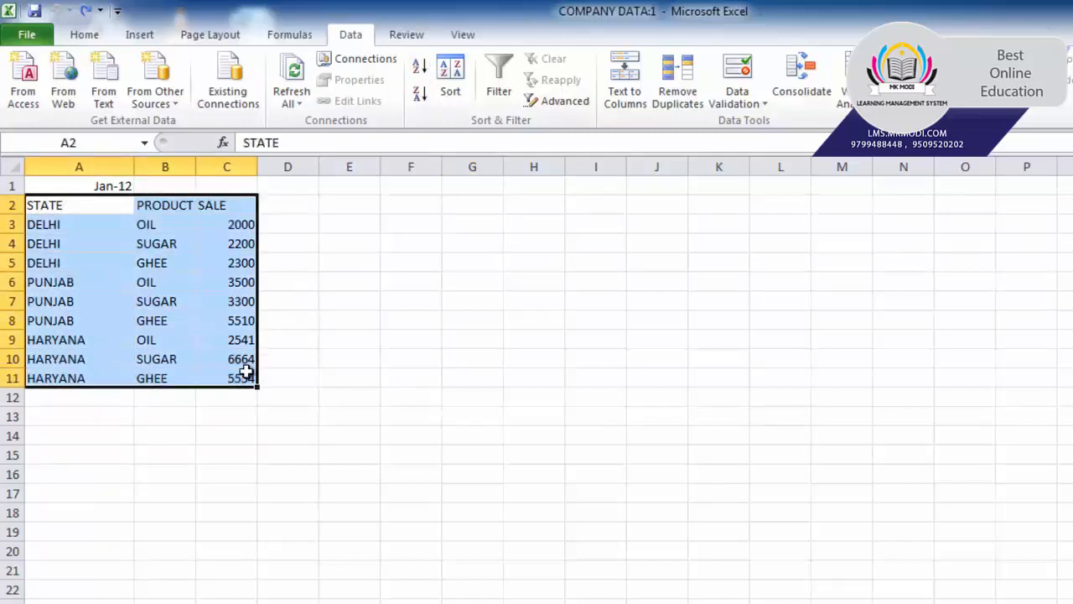
left_click(419, 66)
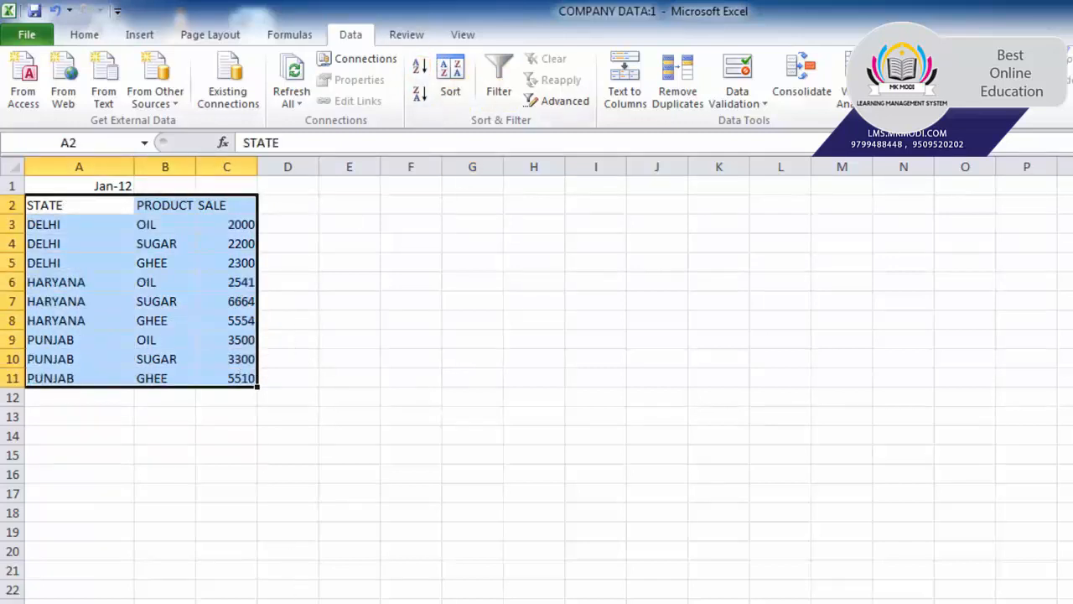
Sort the tables in A2:C11 on the FEB 12 and MAR 12 sheets by state in ascending order.
left_click(306, 597)
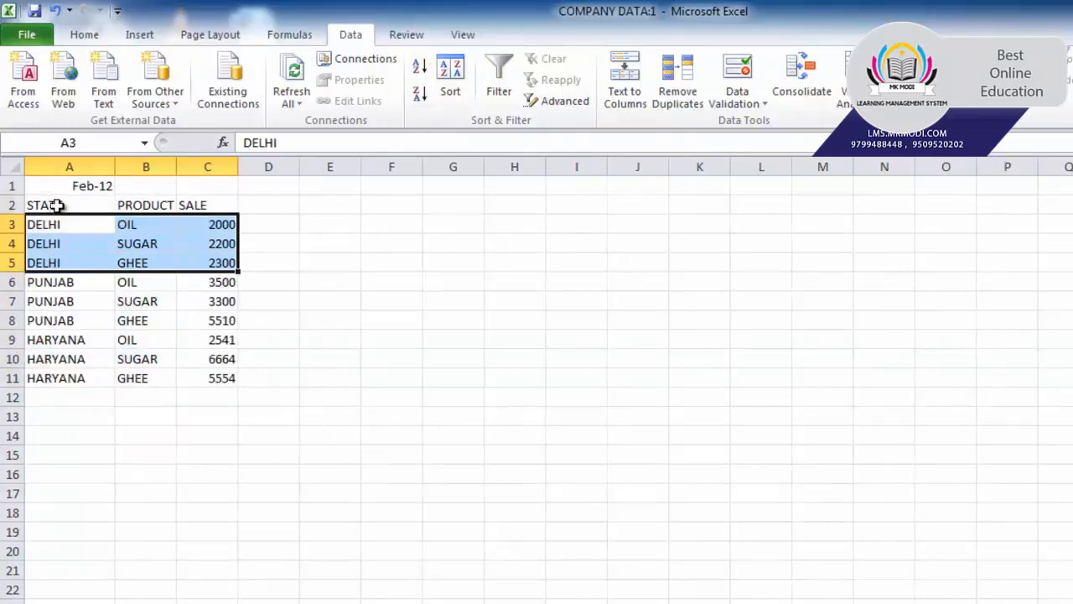
left_click_drag(56, 206, 201, 379)
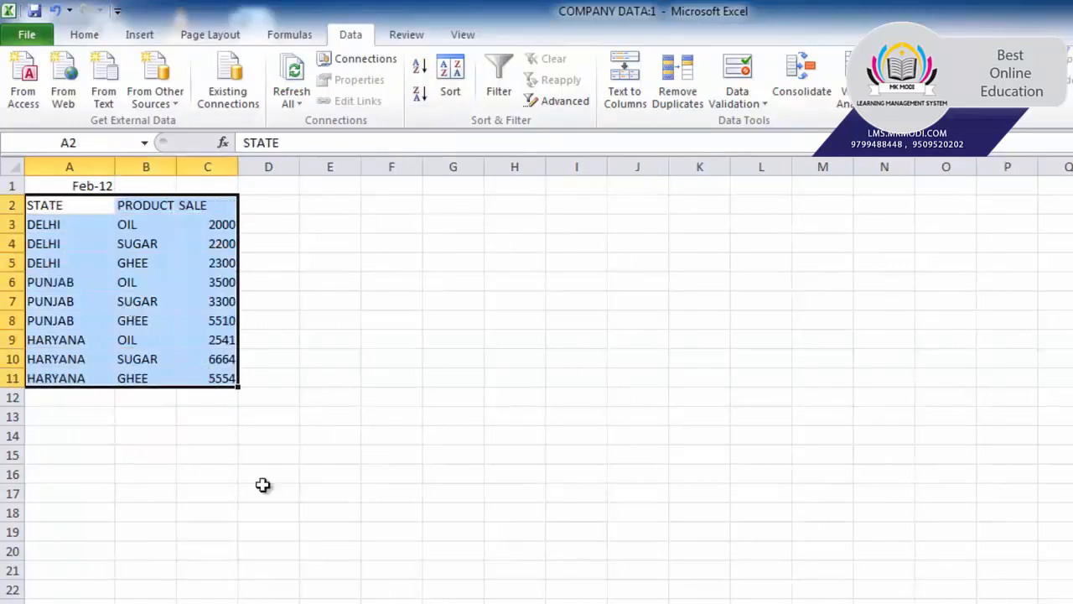
left_click(419, 67)
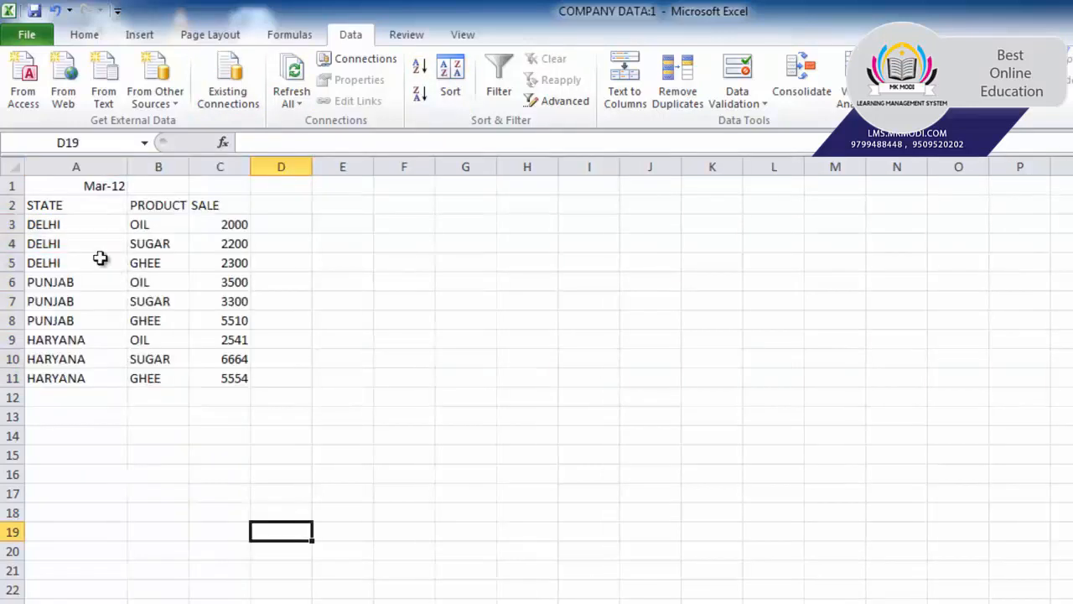
left_click_drag(80, 210, 202, 380)
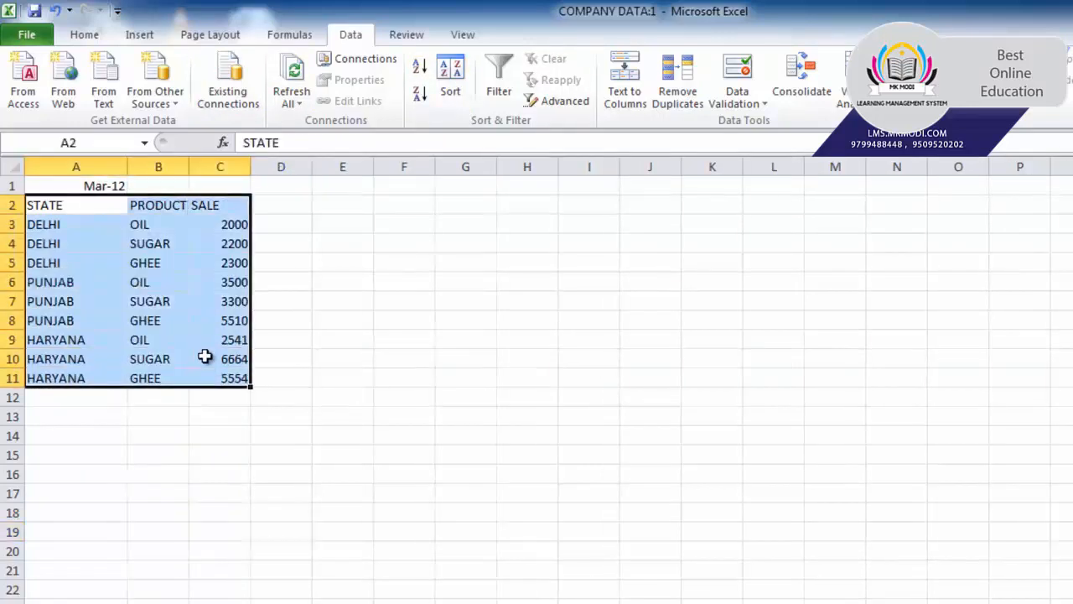
left_click(419, 66)
left_click(358, 507)
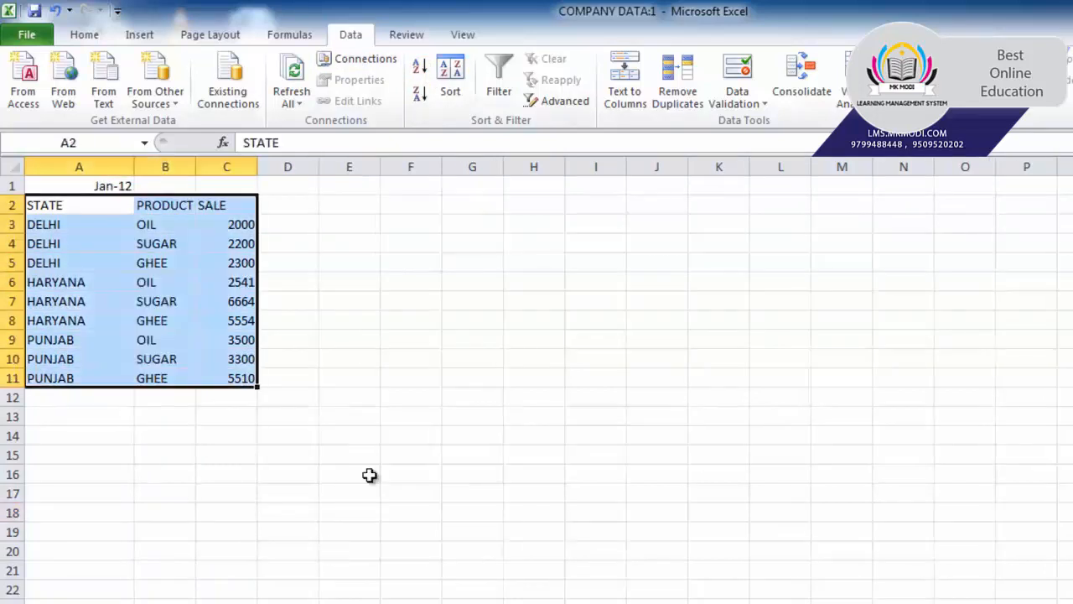
Subtotal the JAN 12 table in A2:C11, summing SALE at each change in STATE.
left_click(371, 475)
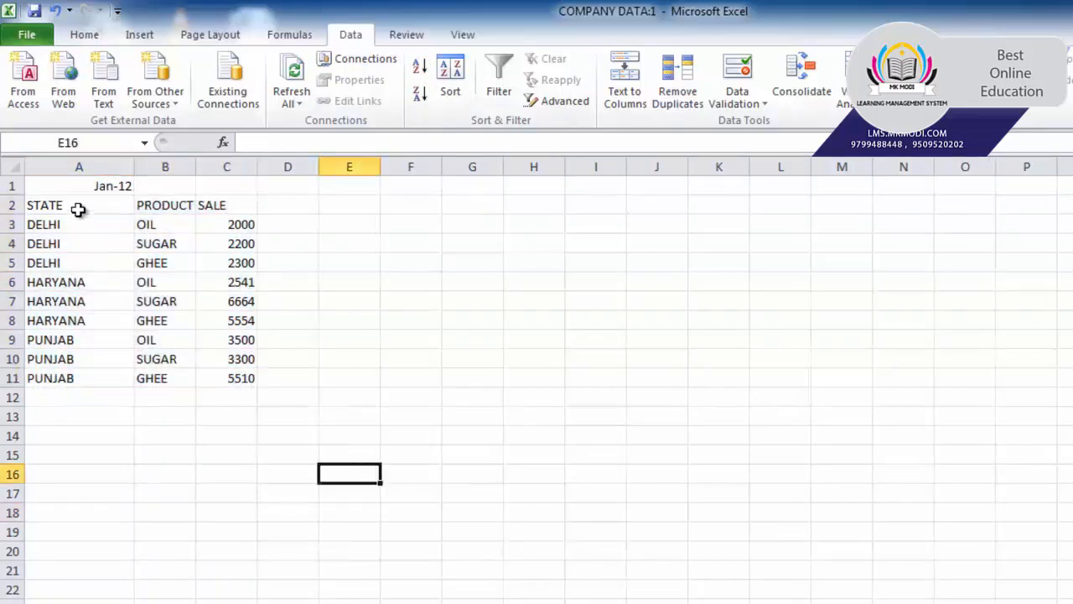
left_click_drag(79, 210, 225, 377)
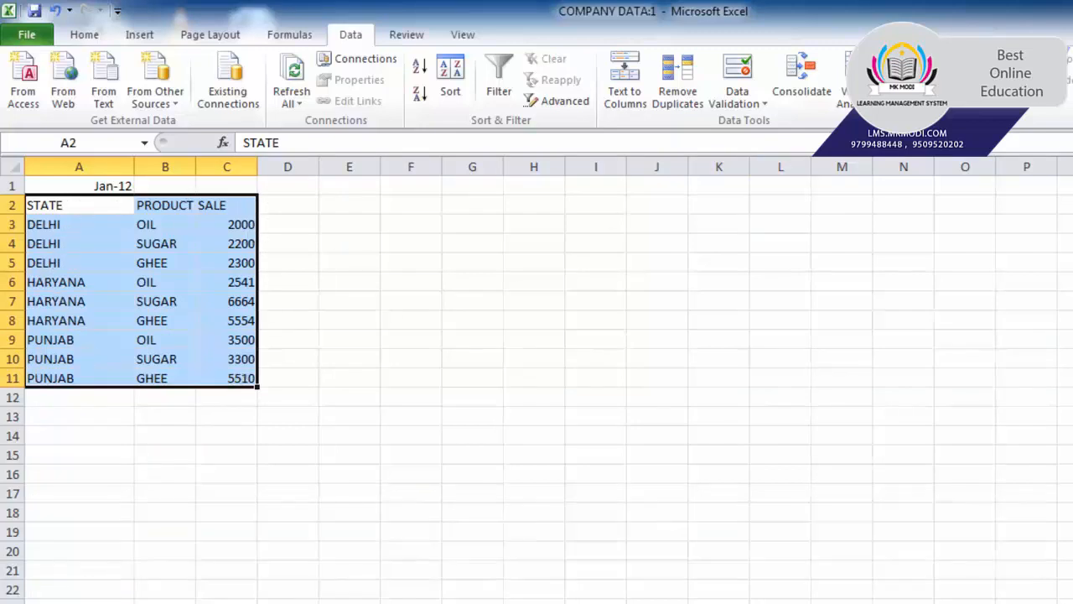
left_click(1013, 82)
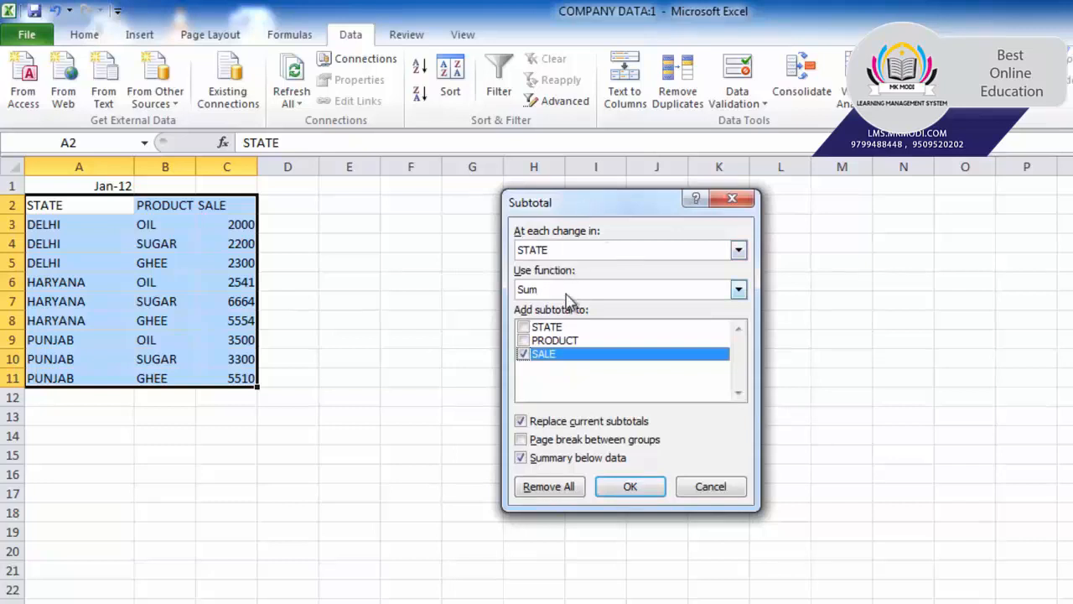
left_click(628, 486)
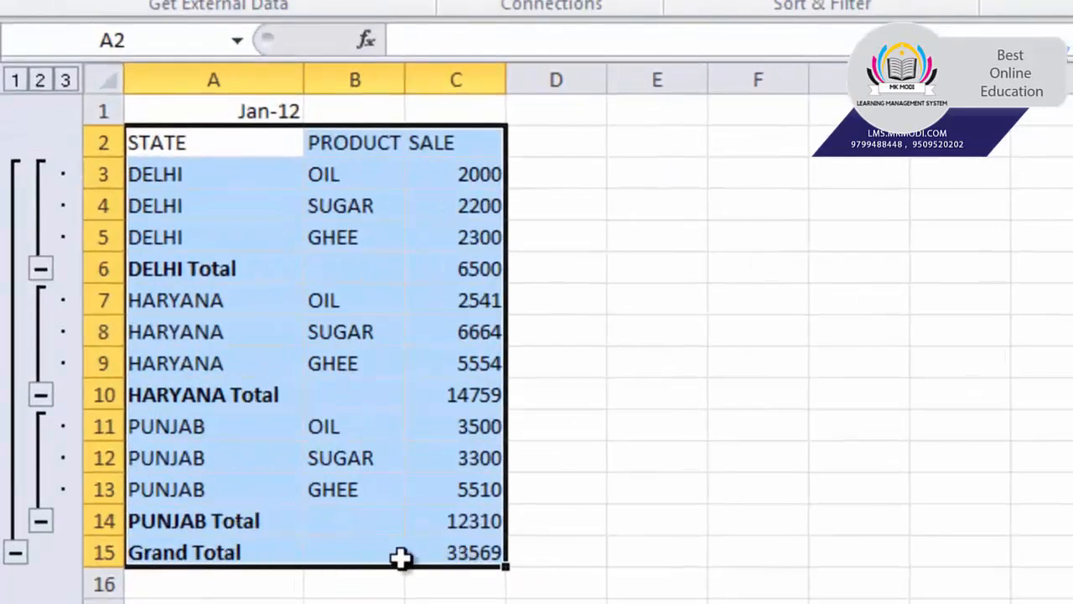
left_click(657, 550)
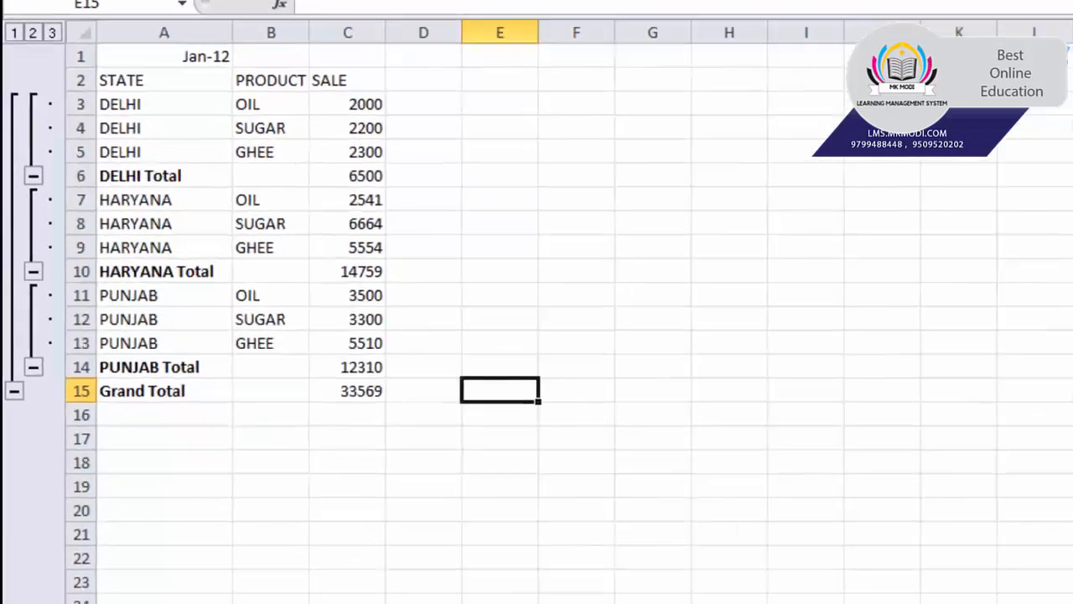
Check the FEB 12 and MAR 12 sheets, and remove all subtotals from the JAN 12 table in A2:C15.
left_click(361, 585)
left_click(425, 590)
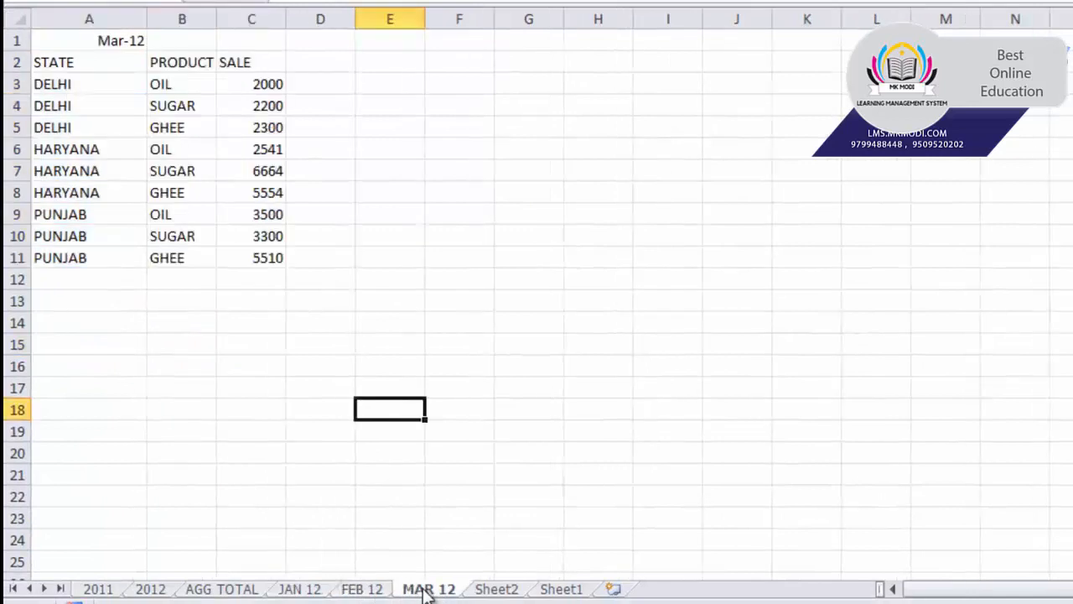
left_click(315, 585)
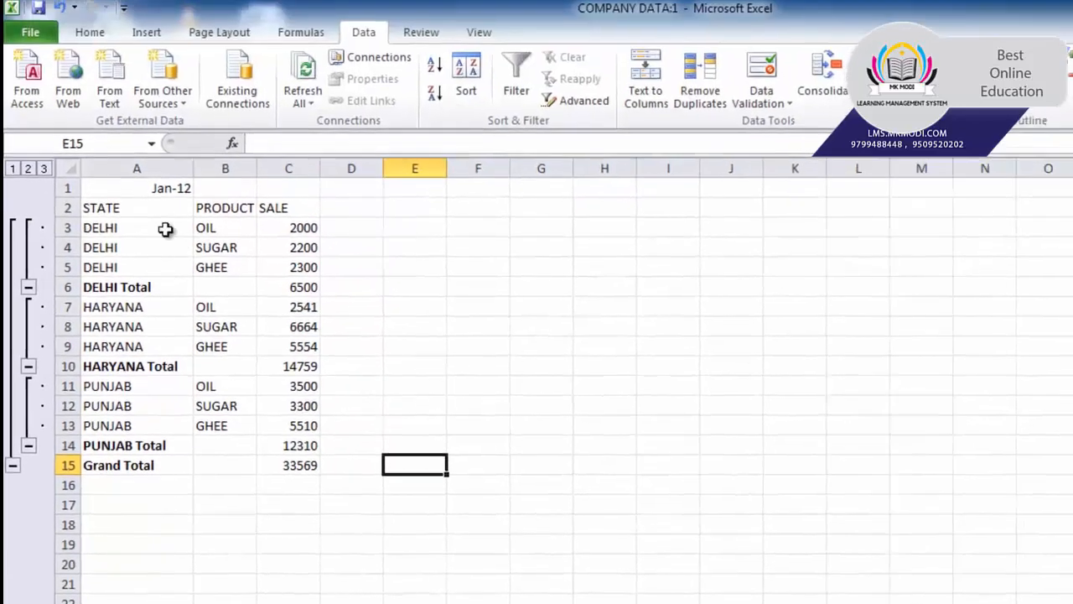
left_click_drag(147, 63, 235, 235)
left_click_drag(223, 366, 280, 464)
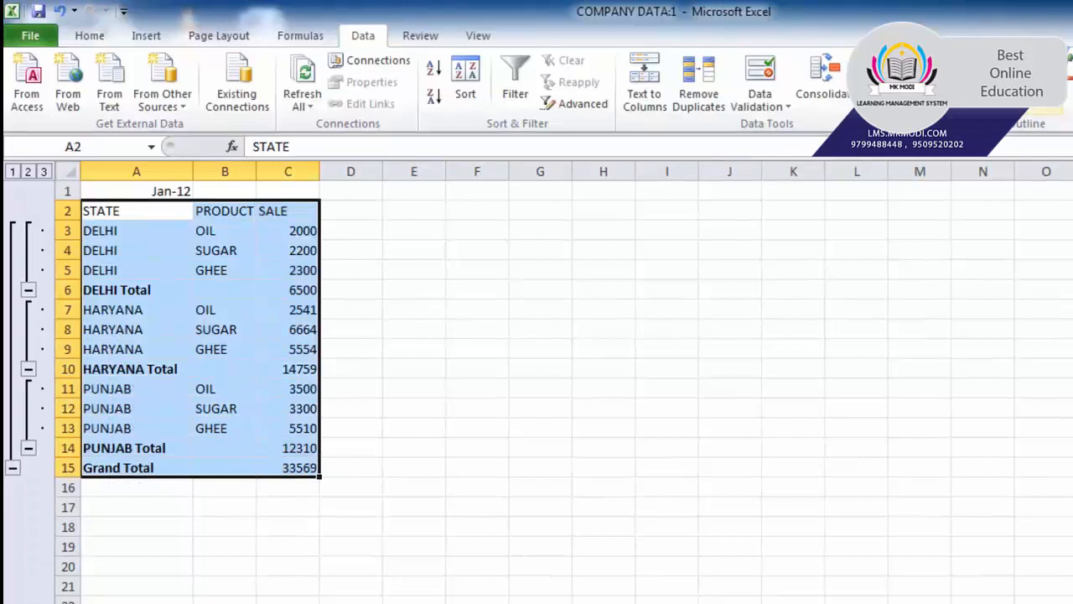
left_click(1043, 112)
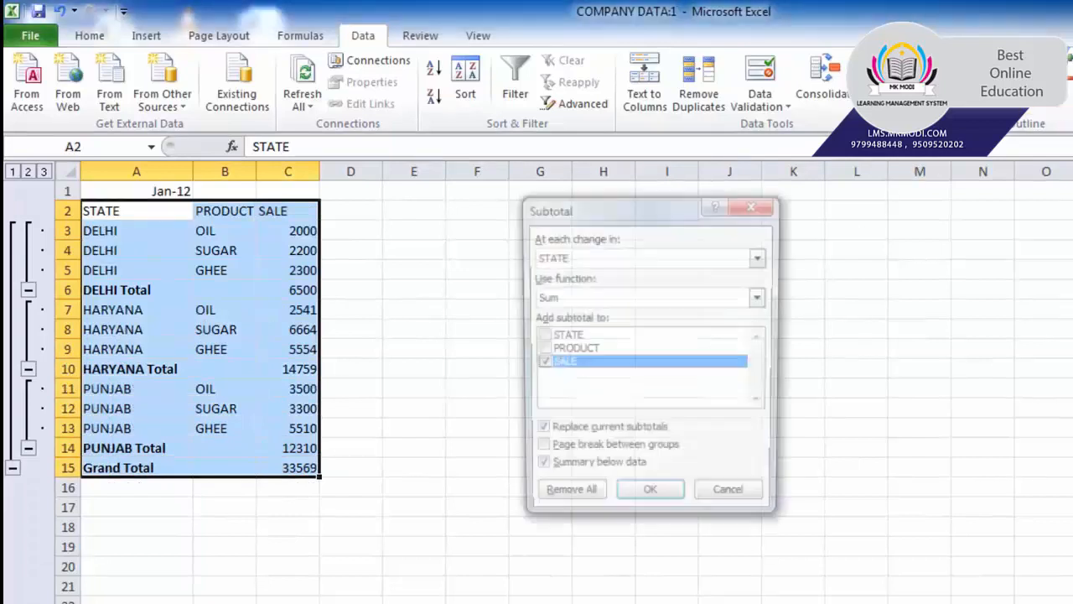
left_click(567, 501)
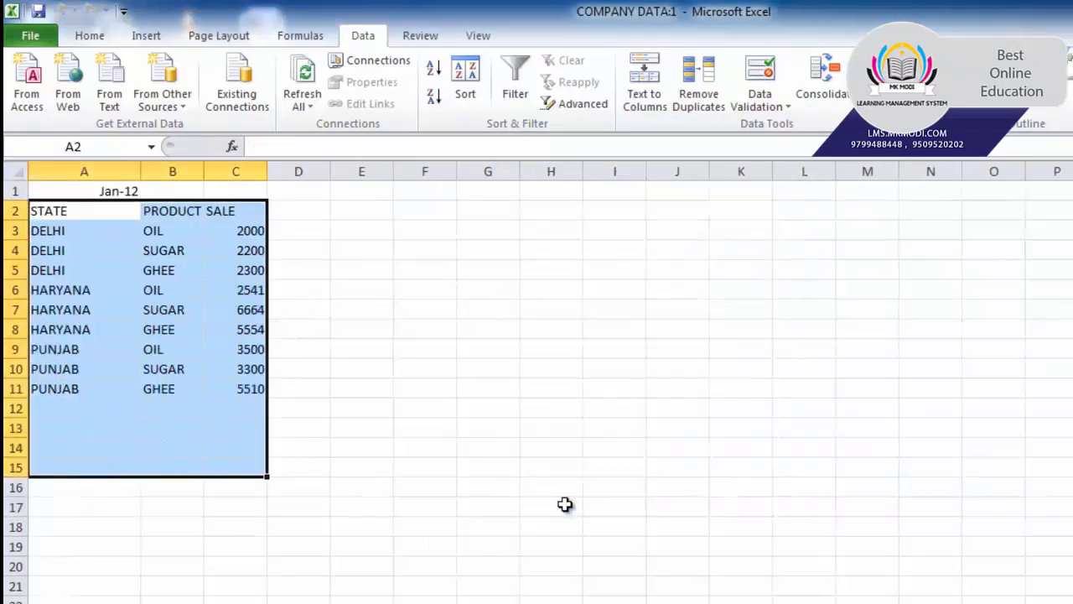
left_click(331, 423)
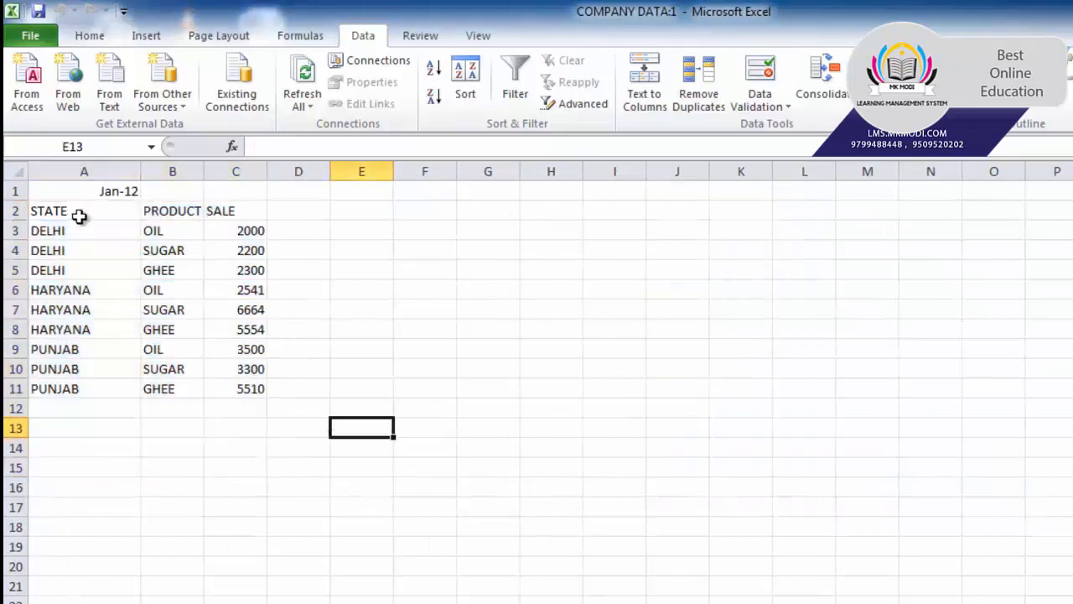
left_click(650, 334)
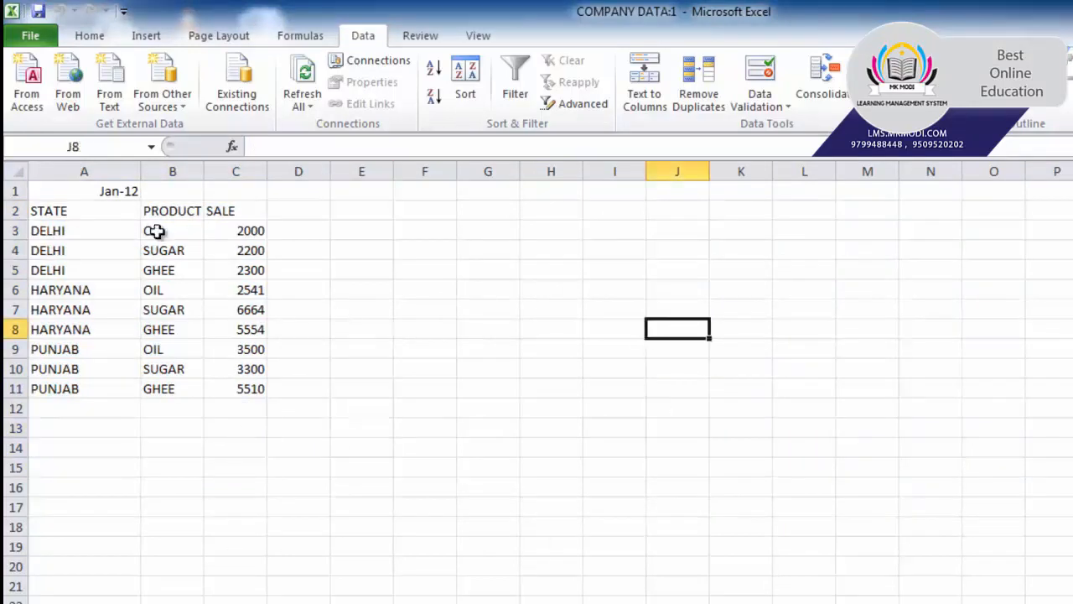
Start recording a macro named STATEWISEDATA, stored in This Workbook.
left_click(478, 35)
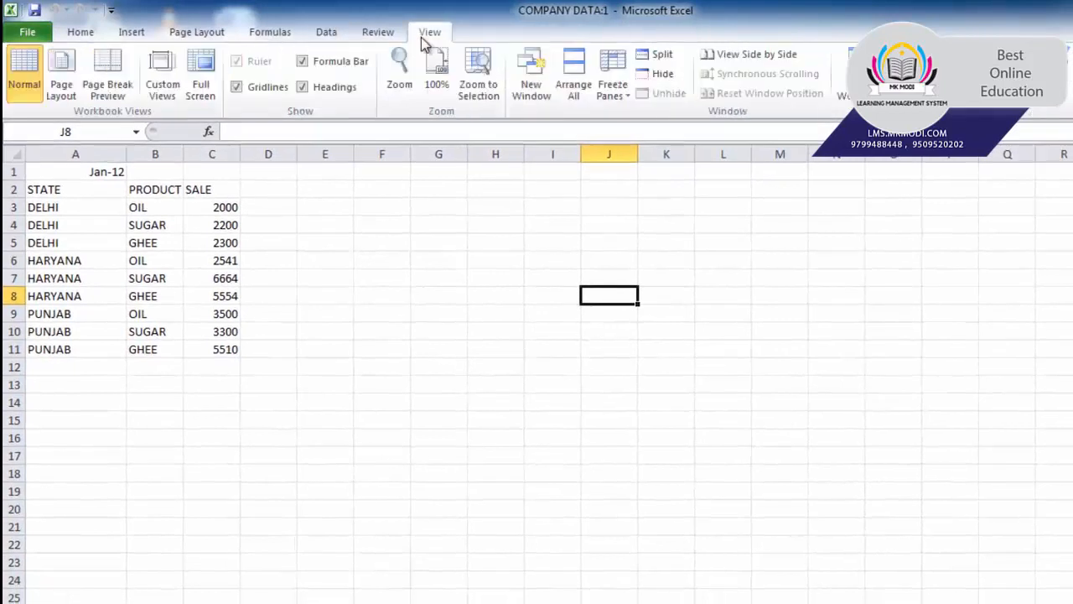
left_click(493, 346)
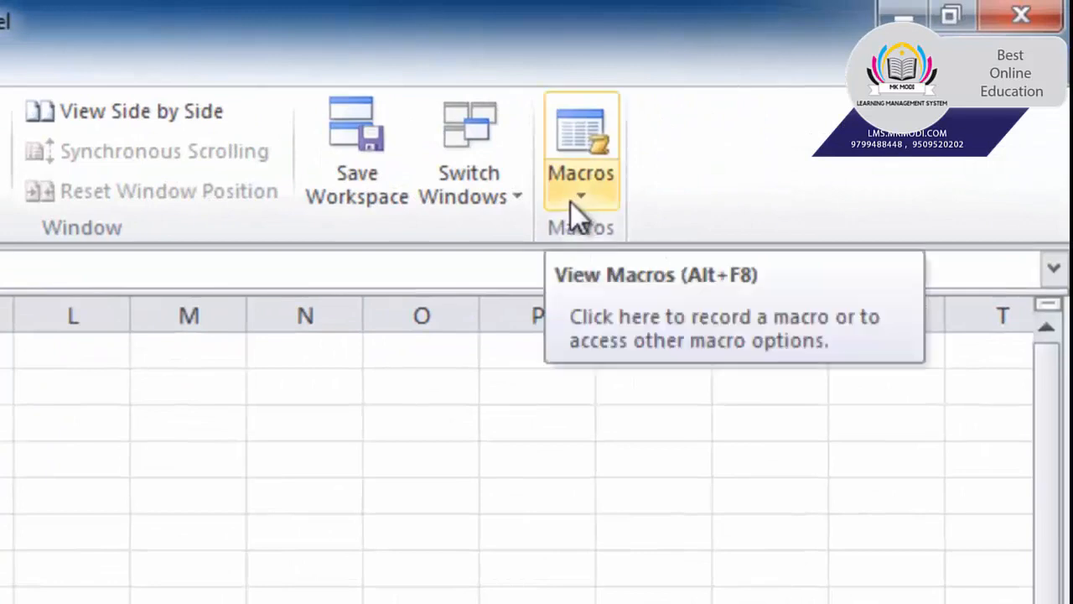
left_click(571, 202)
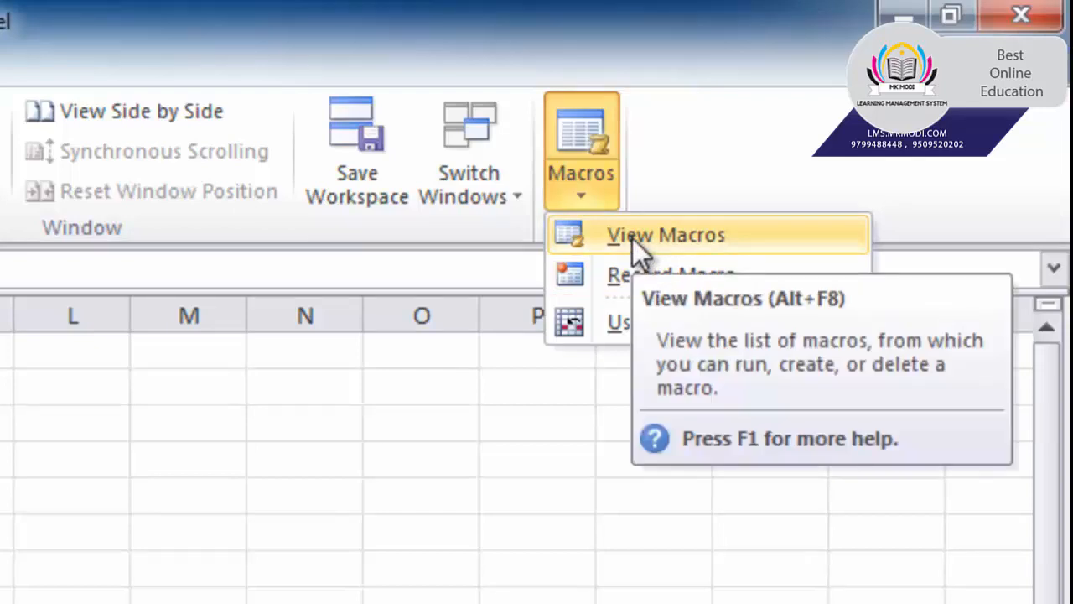
left_click(403, 402)
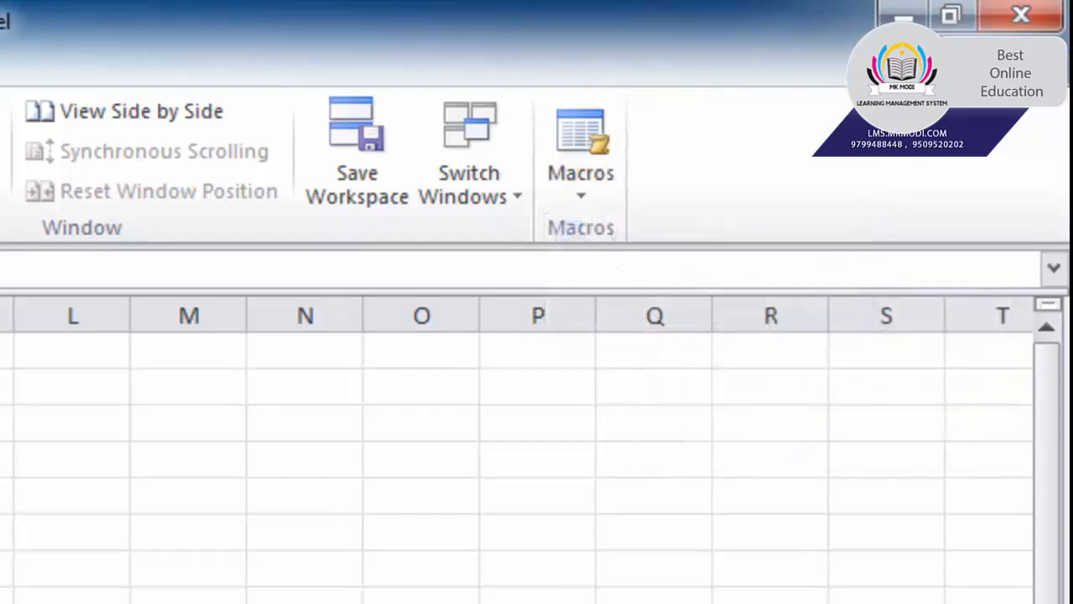
left_click(581, 164)
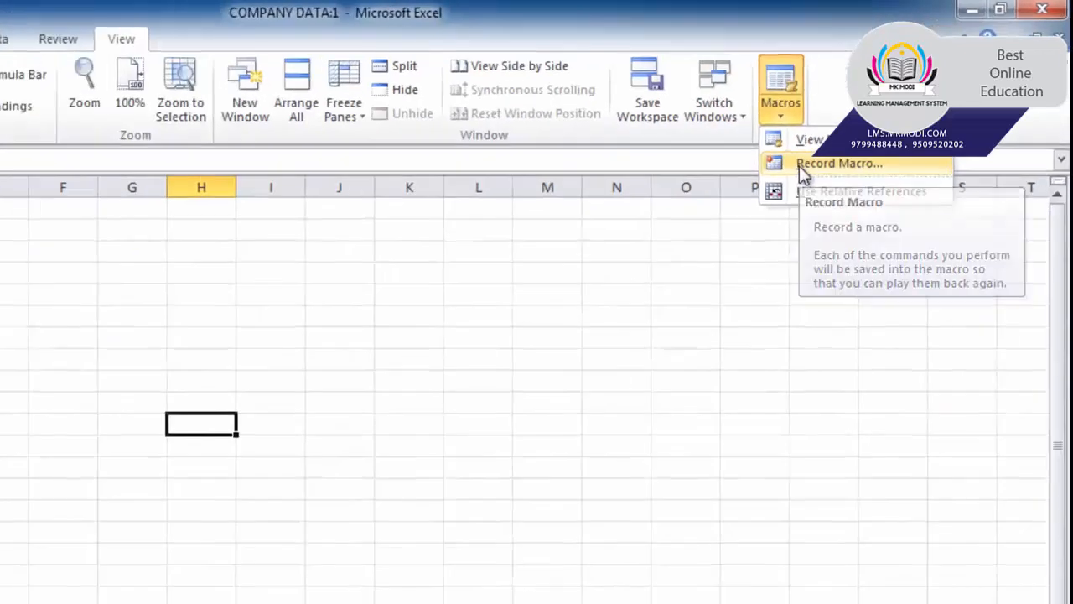
left_click(714, 216)
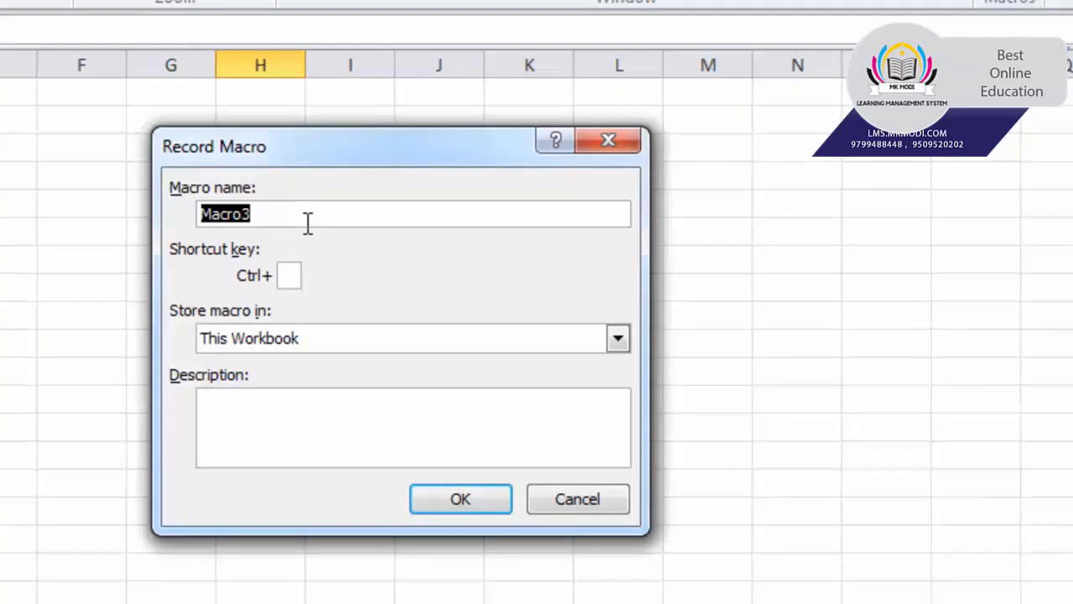
type("STATEWISEDATA")
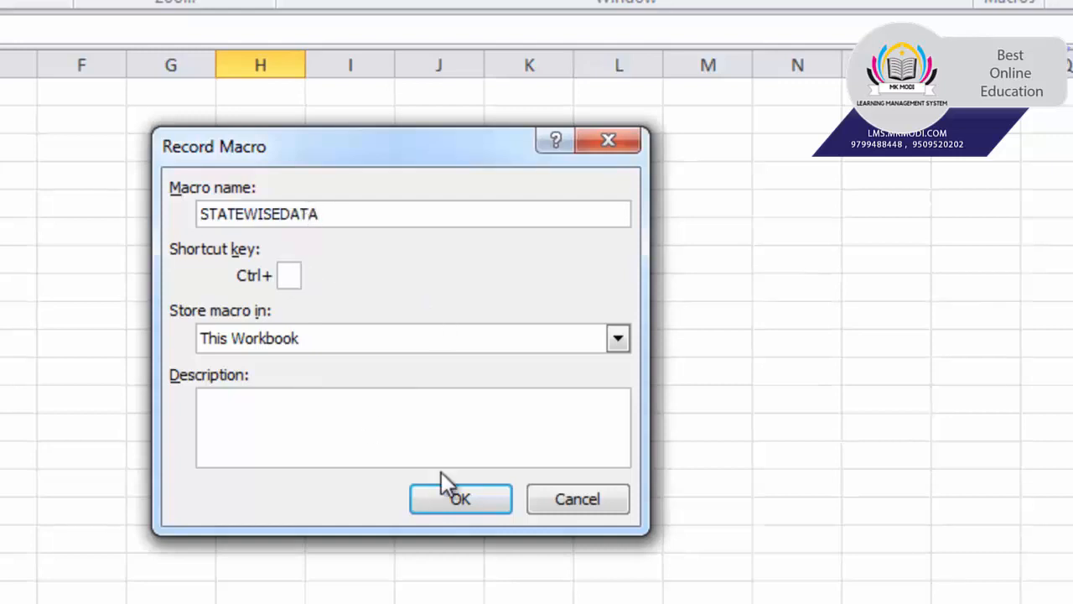
left_click(466, 498)
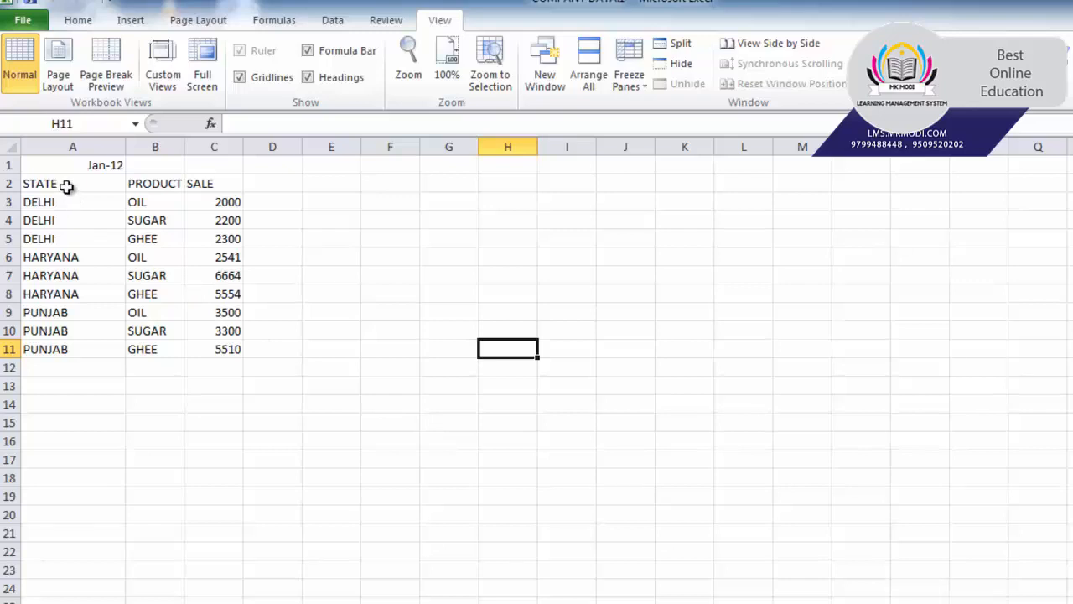
Subtotal the JAN 12 table in A2:C11 with the Sum of SALE per STATE, and collapse the outline to level 2.
left_click_drag(66, 186, 201, 346)
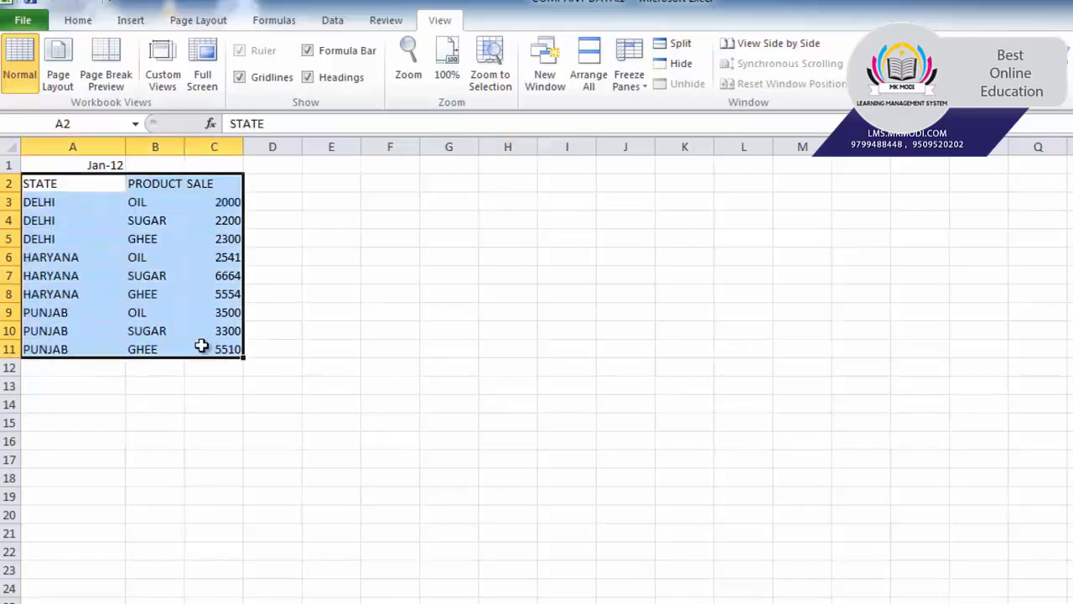
left_click(329, 24)
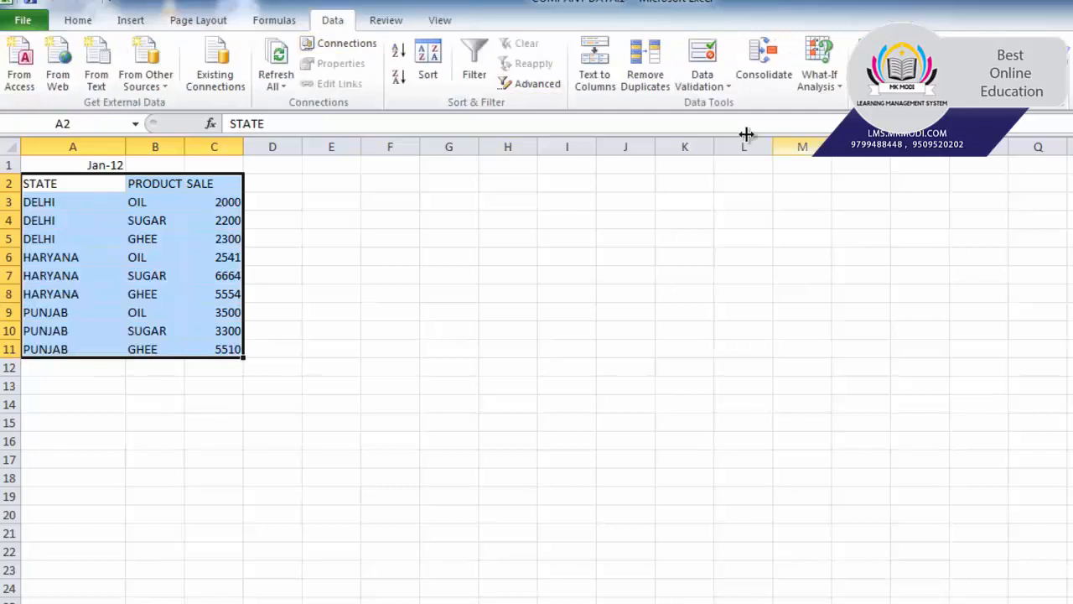
left_click(962, 63)
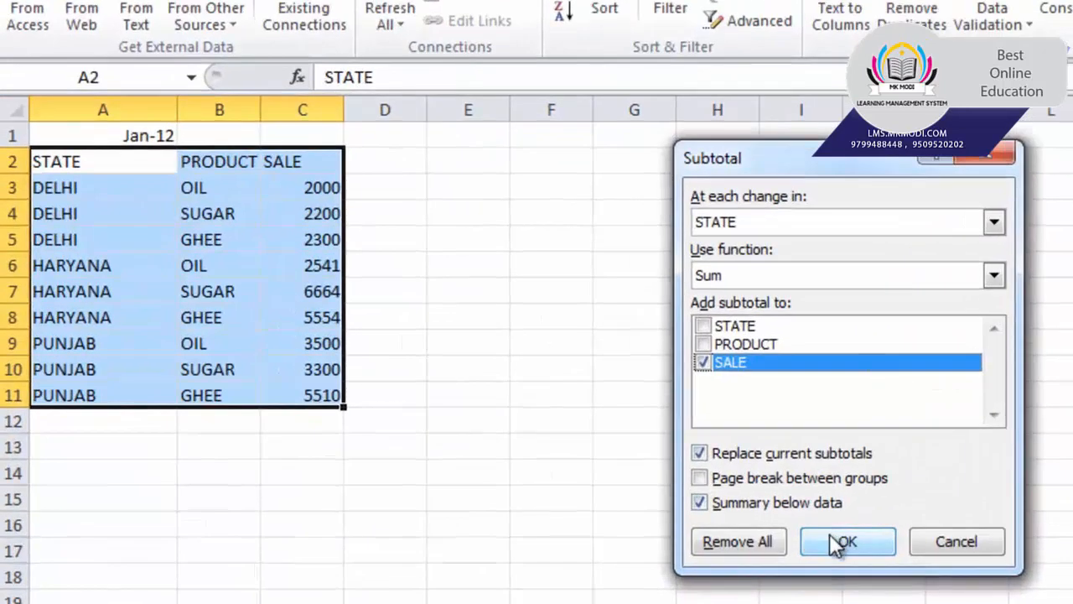
left_click(831, 534)
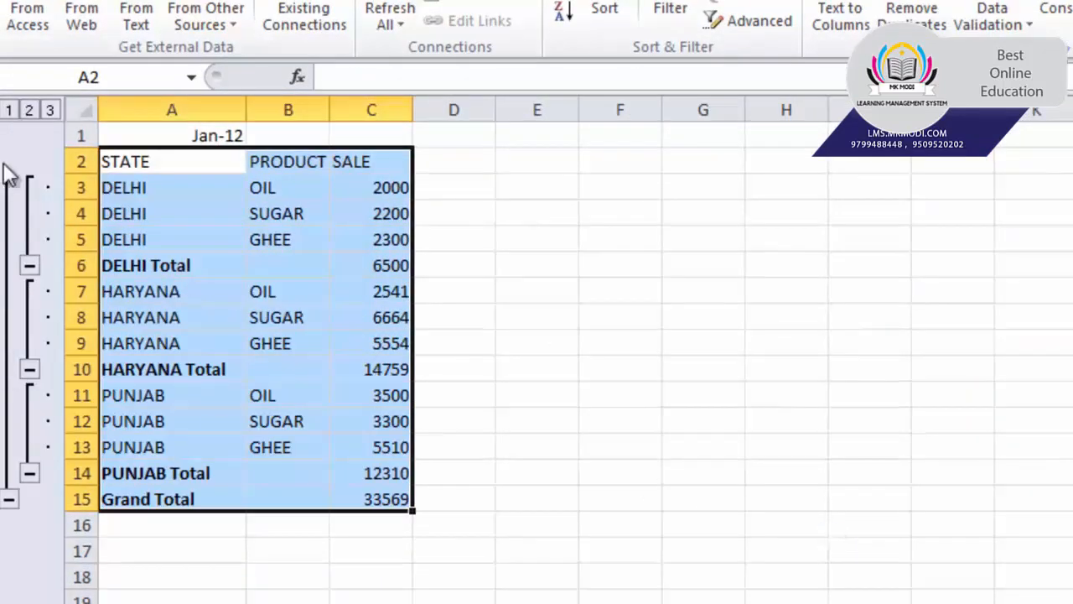
left_click(28, 114)
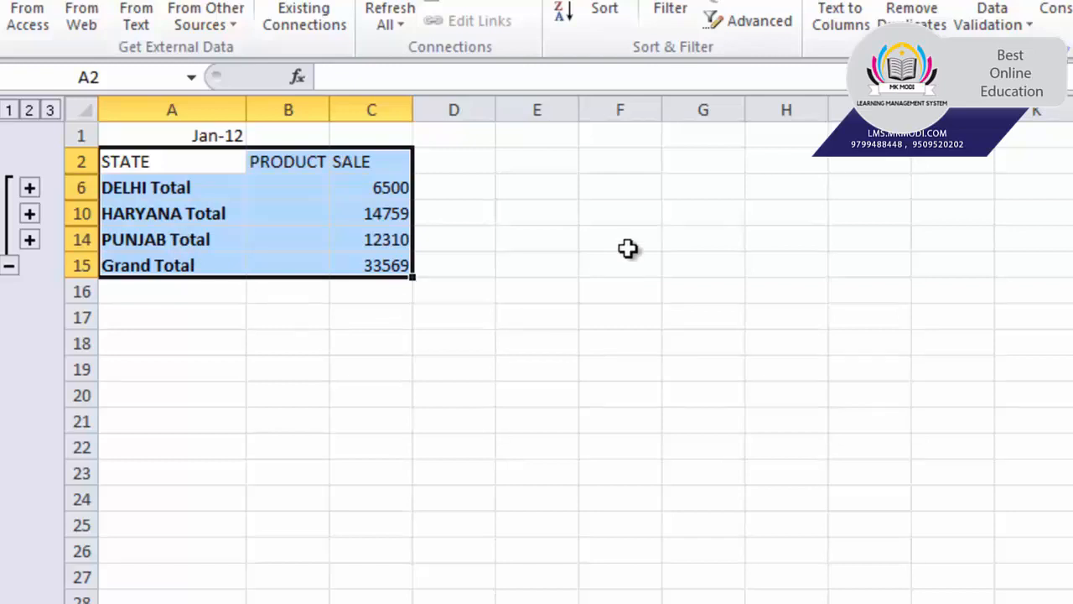
Stop recording the STATEWISEDATA macro.
left_click(449, 36)
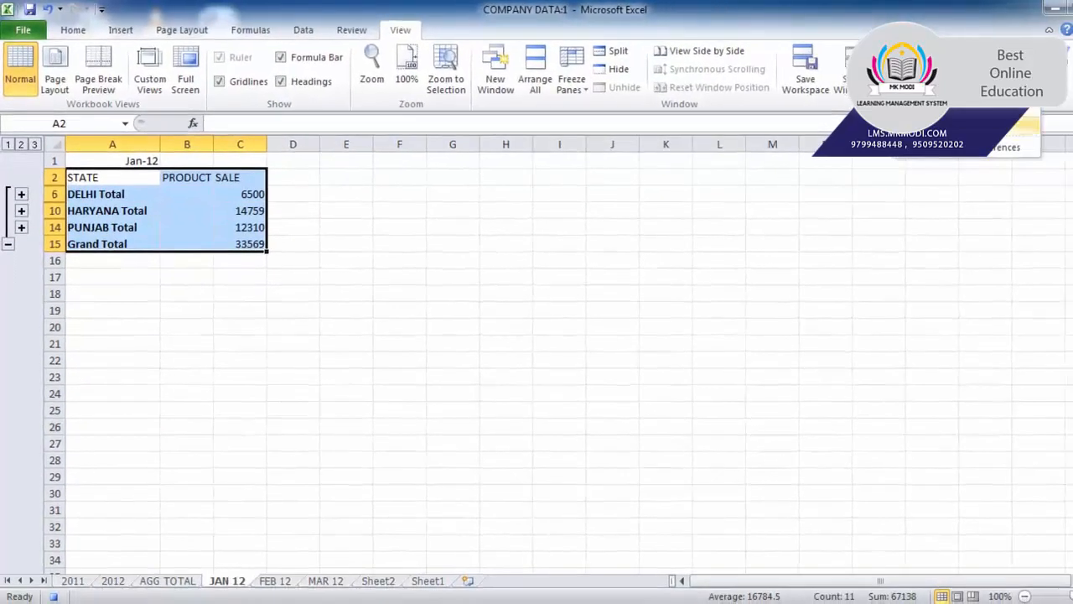
left_click(908, 71)
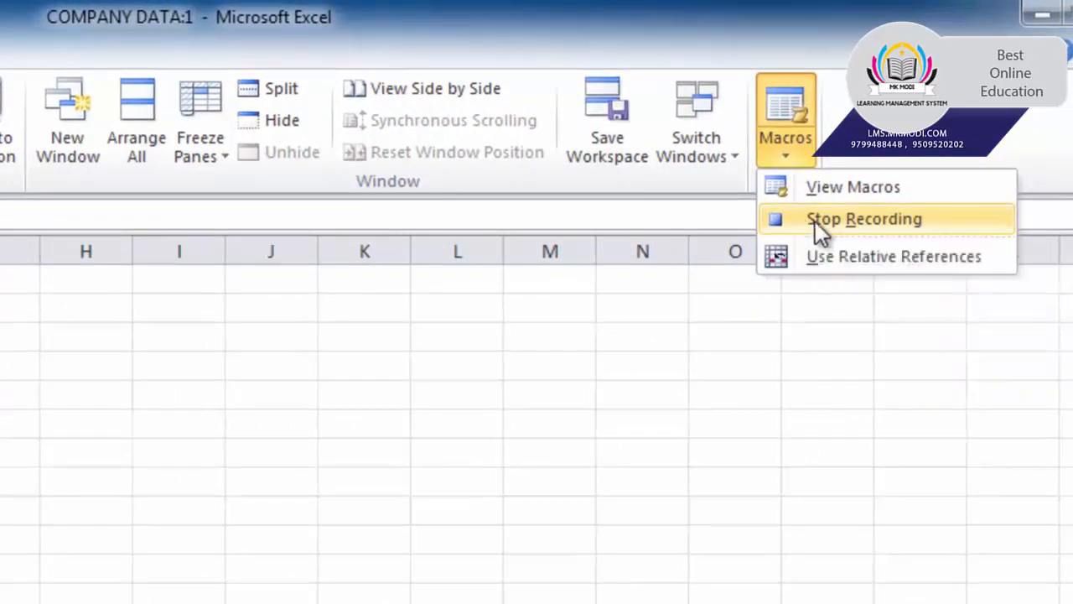
left_click(816, 222)
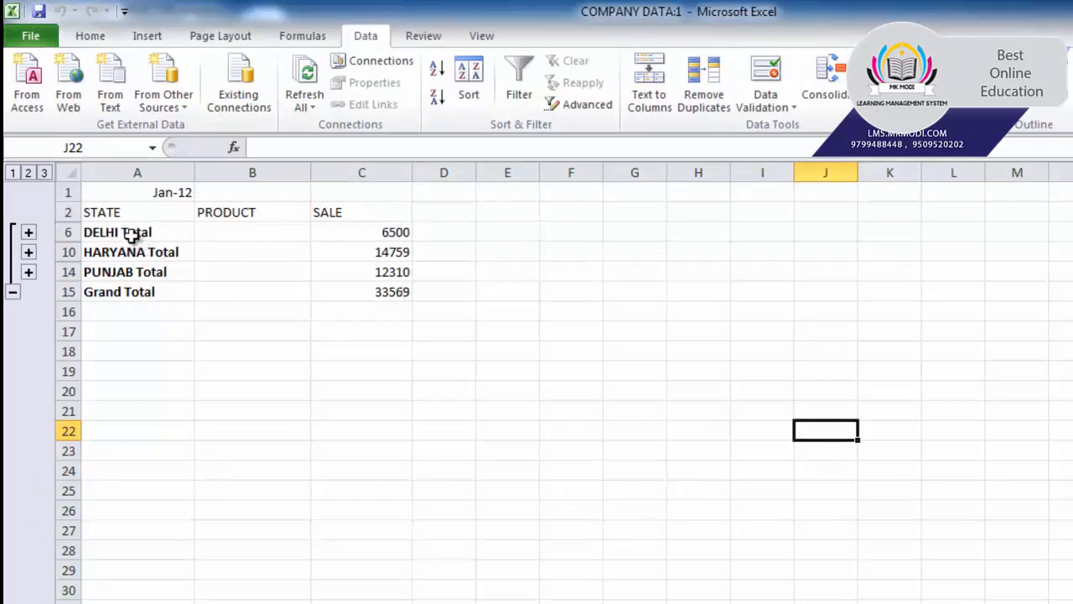
Examine the Delhi, Haryana and Punjab total rows and the grand total formula in C15 on JAN 12.
left_click(142, 231)
left_click(137, 255)
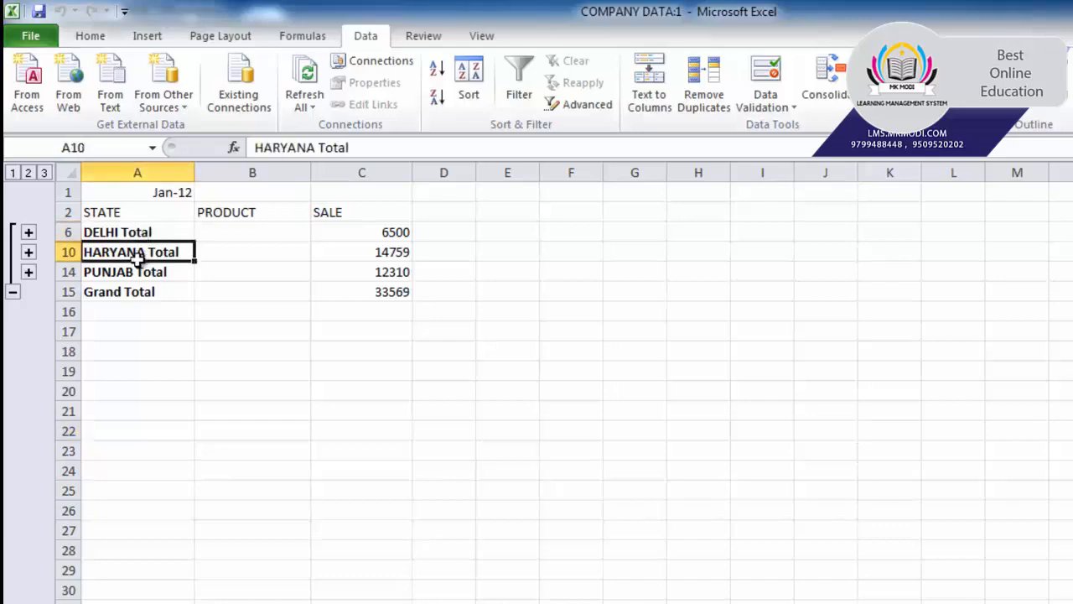
left_click(128, 273)
left_click(378, 289)
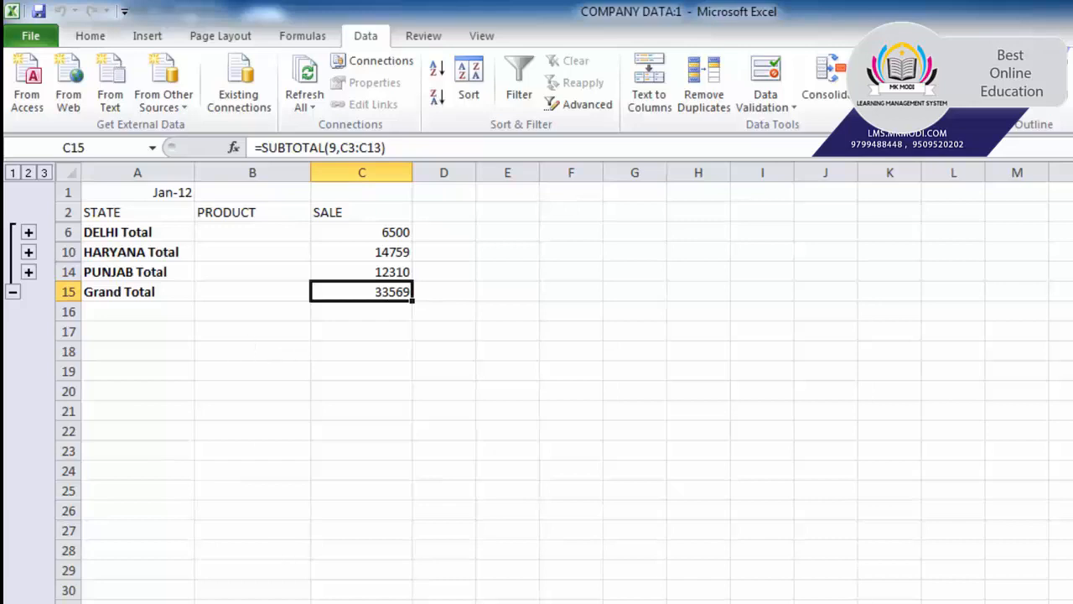
Run the STATEWISEDATA macro on the FEB 12 sheet to subtotal its sales by state.
key("ctrl+Page_Down")
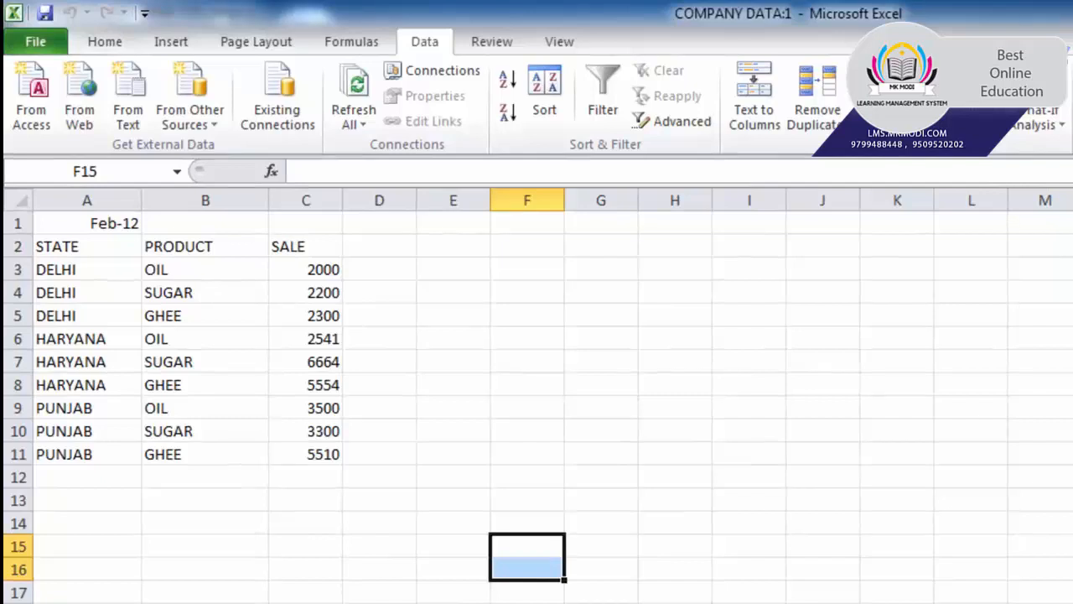
left_click(525, 387)
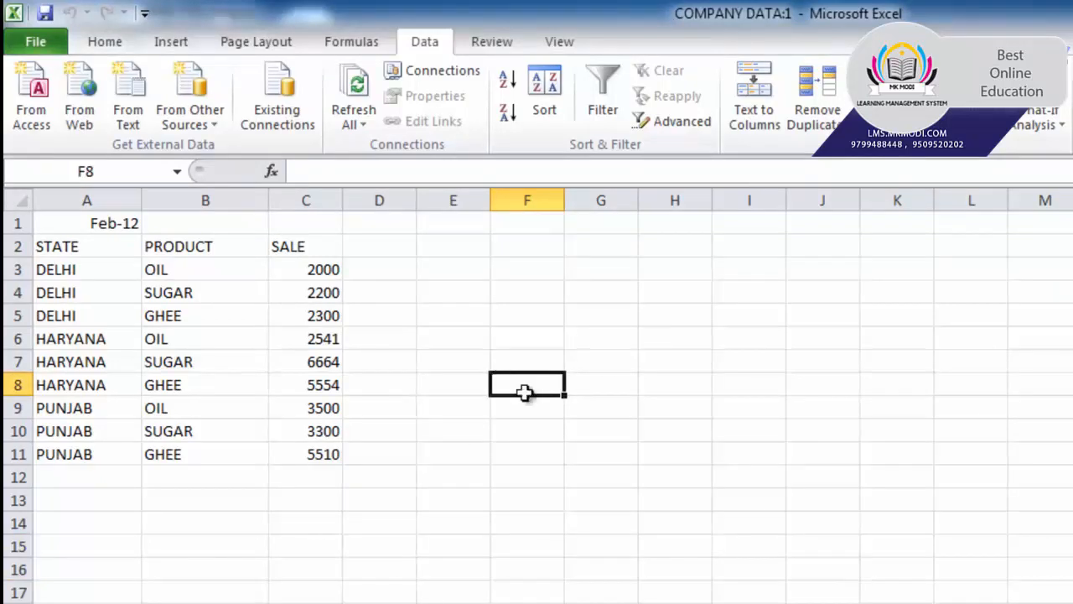
left_click(564, 44)
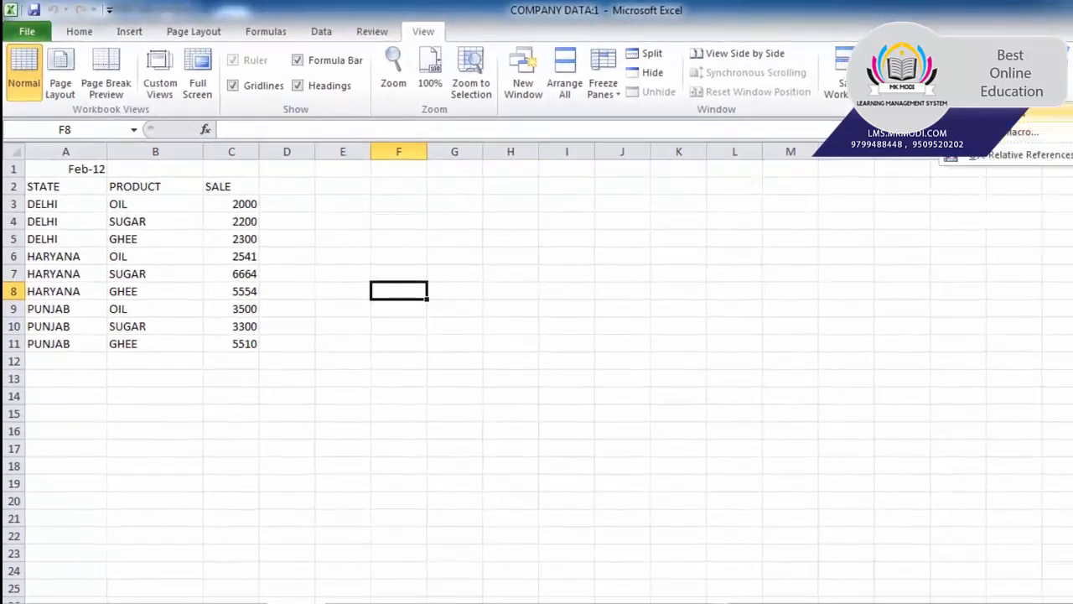
left_click(1021, 112)
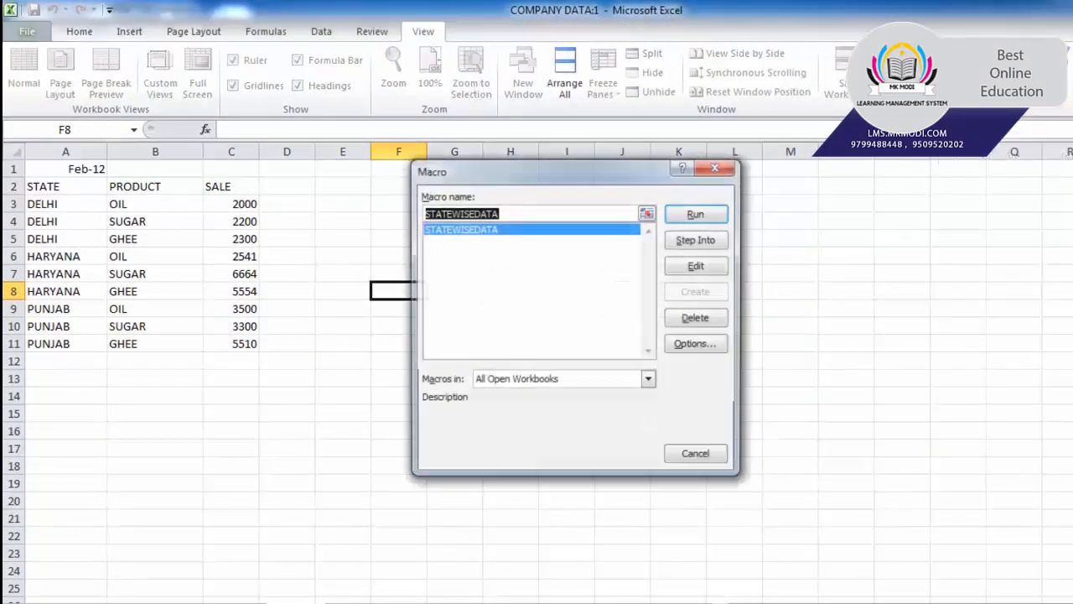
left_click(482, 234)
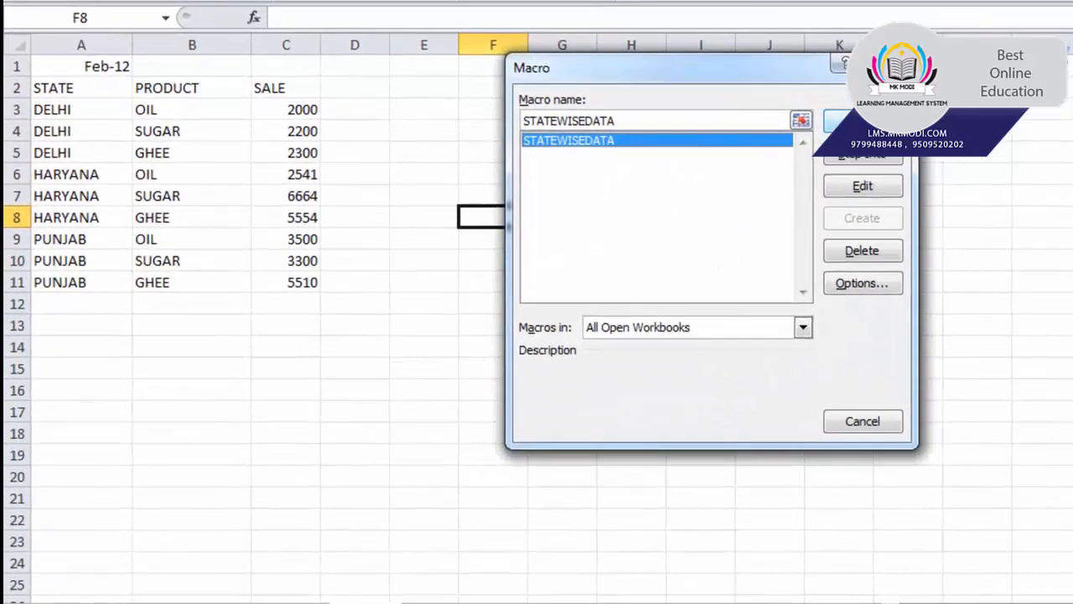
left_click(839, 121)
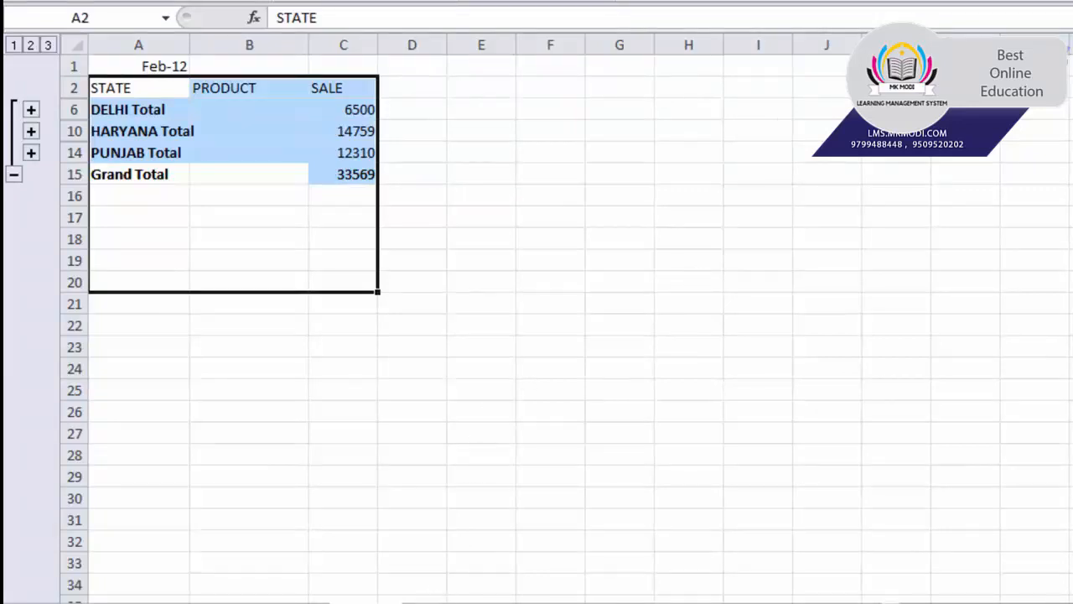
Run the STATEWISEDATA macro on the MAR 12 sheet to subtotal its sales by state.
left_click(353, 598)
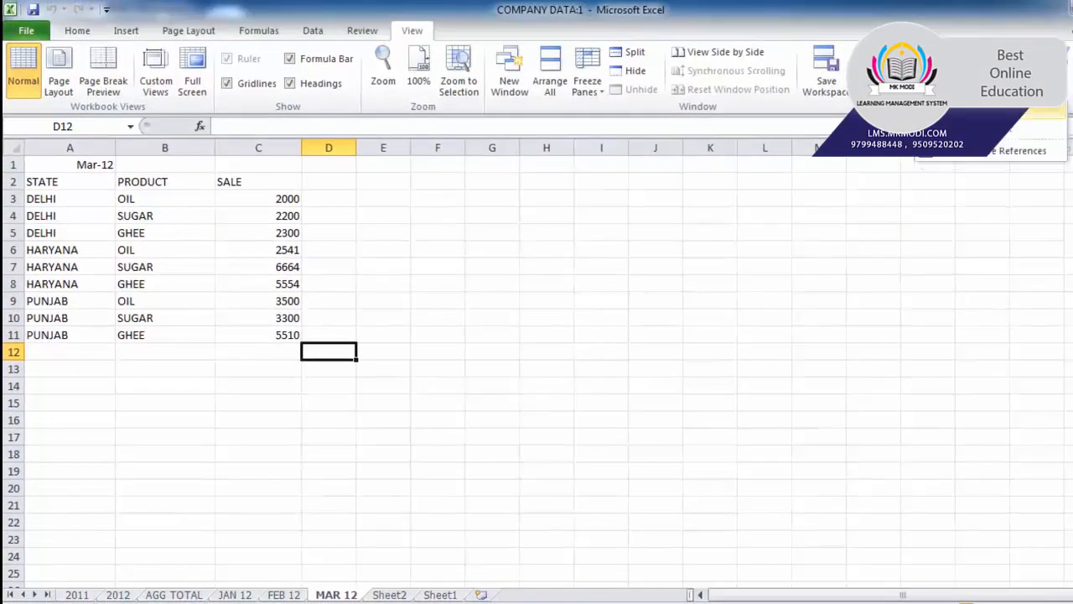
left_click(1006, 114)
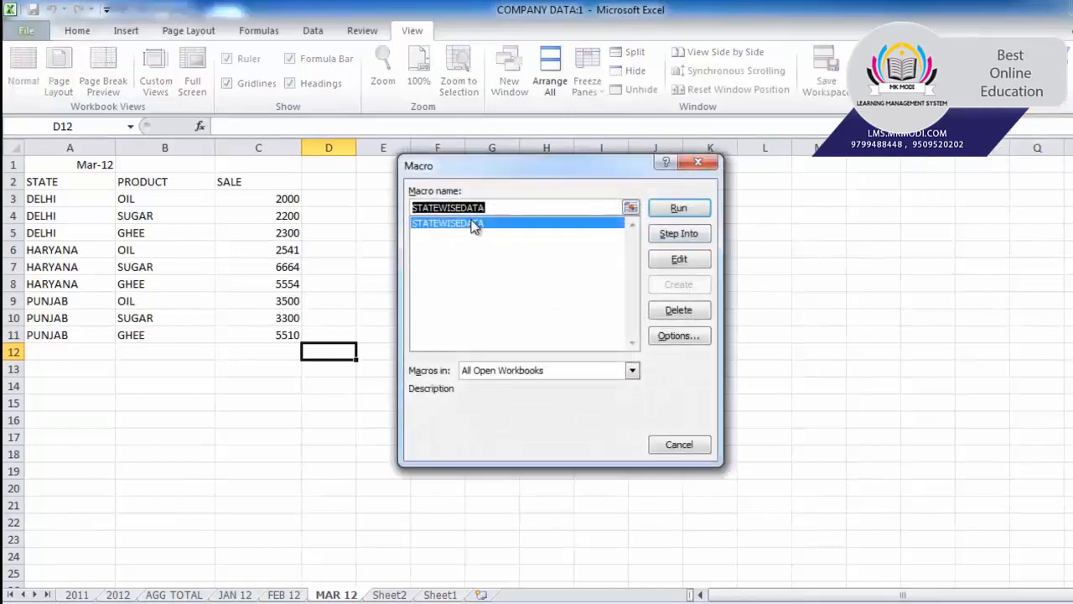
left_click(473, 225)
left_click(679, 209)
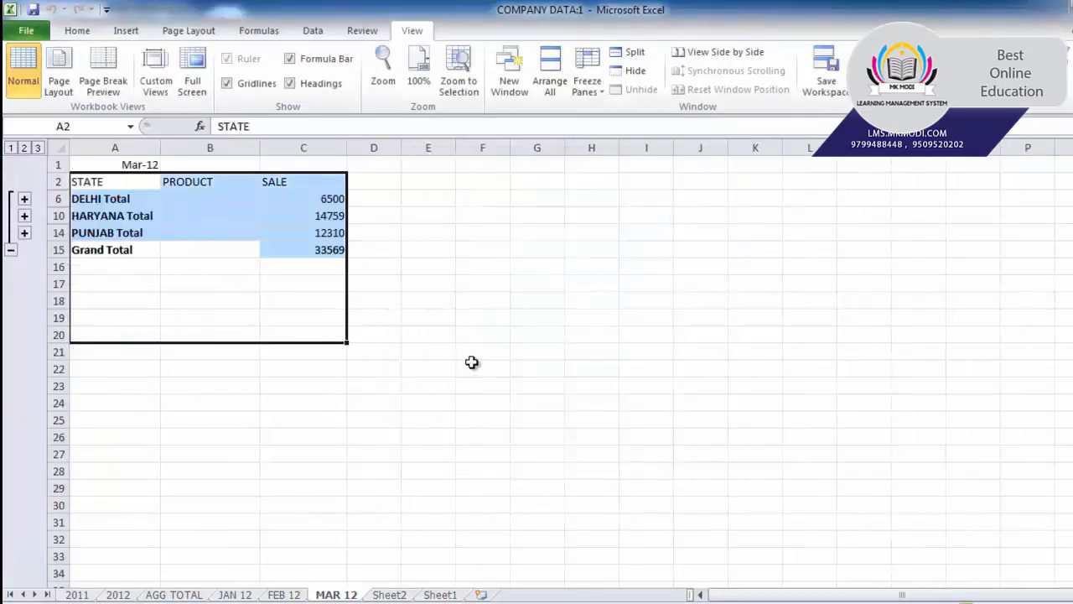
Compare the state totals and grand totals across the JAN 12, FEB 12 and MAR 12 sheets.
left_click(249, 596)
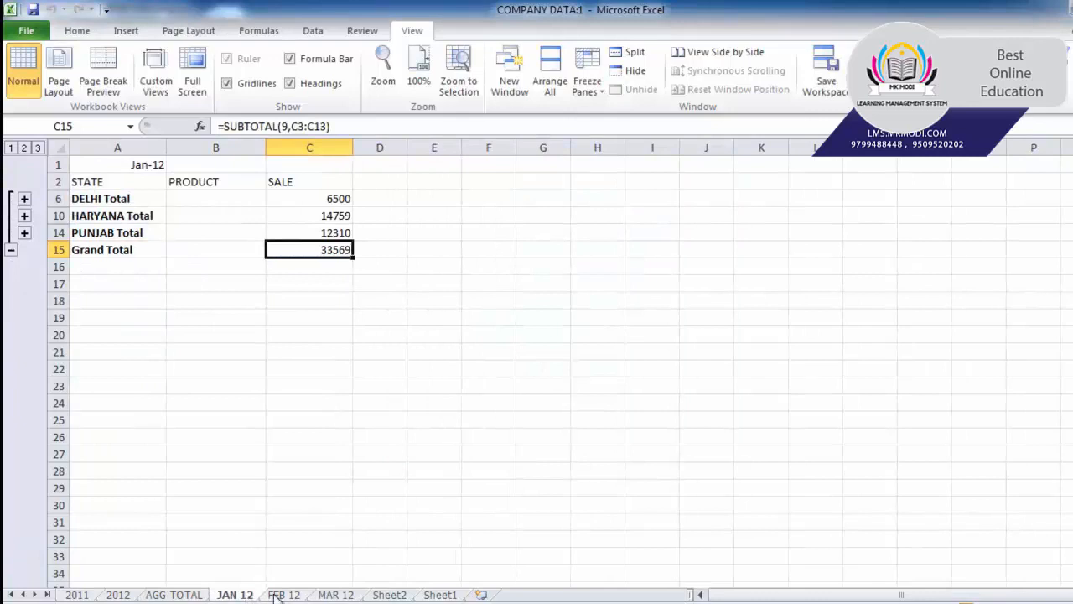
left_click(277, 595)
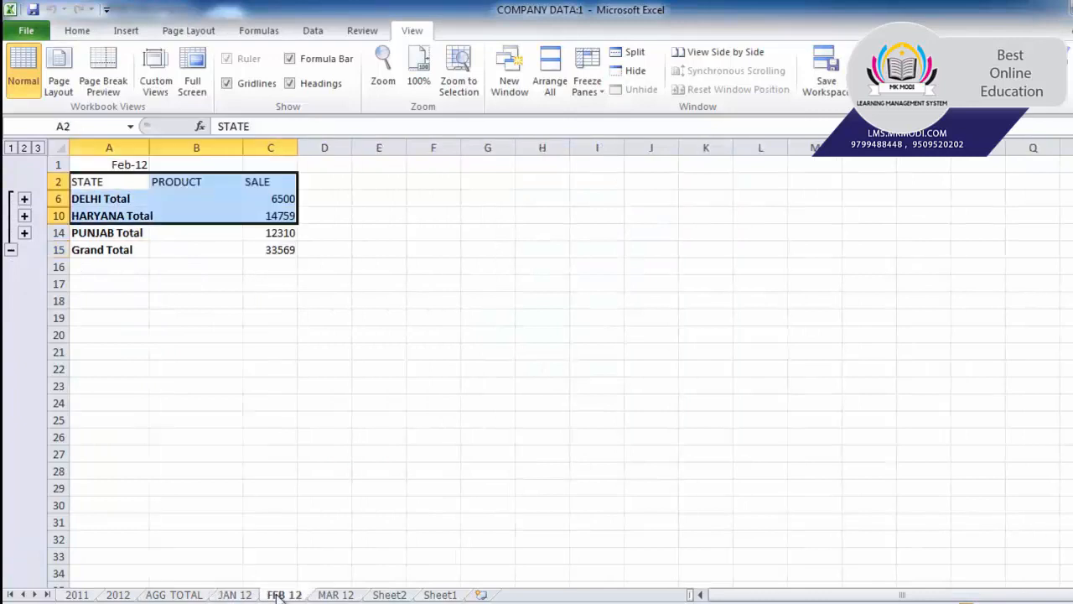
left_click(337, 596)
left_click(286, 595)
left_click(314, 595)
left_click(298, 596)
left_click(329, 596)
left_click(288, 596)
left_click(324, 596)
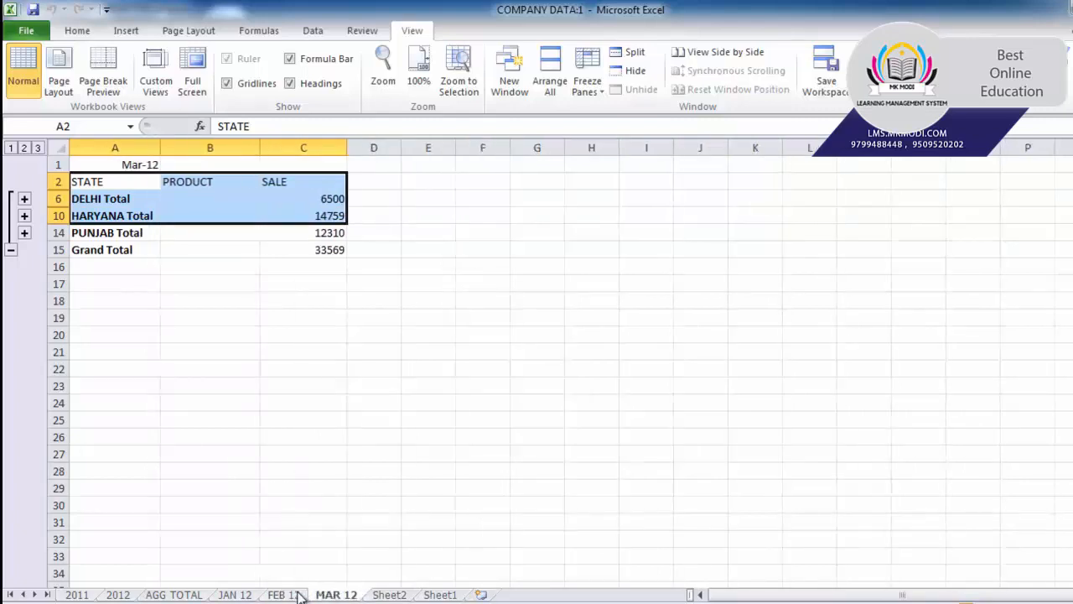
left_click(295, 595)
left_click(327, 595)
left_click(292, 595)
left_click(238, 595)
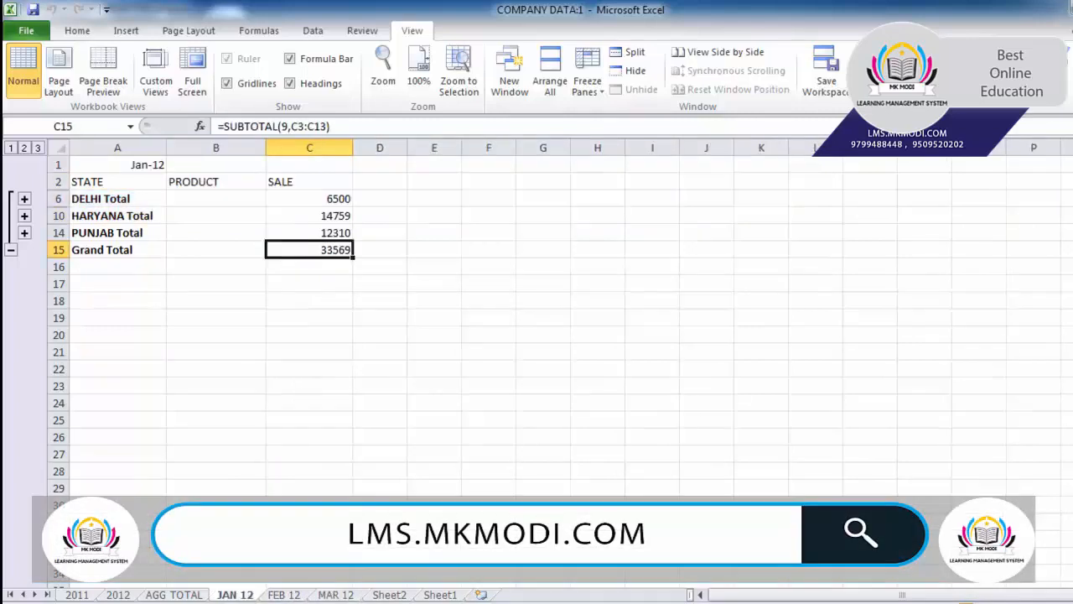